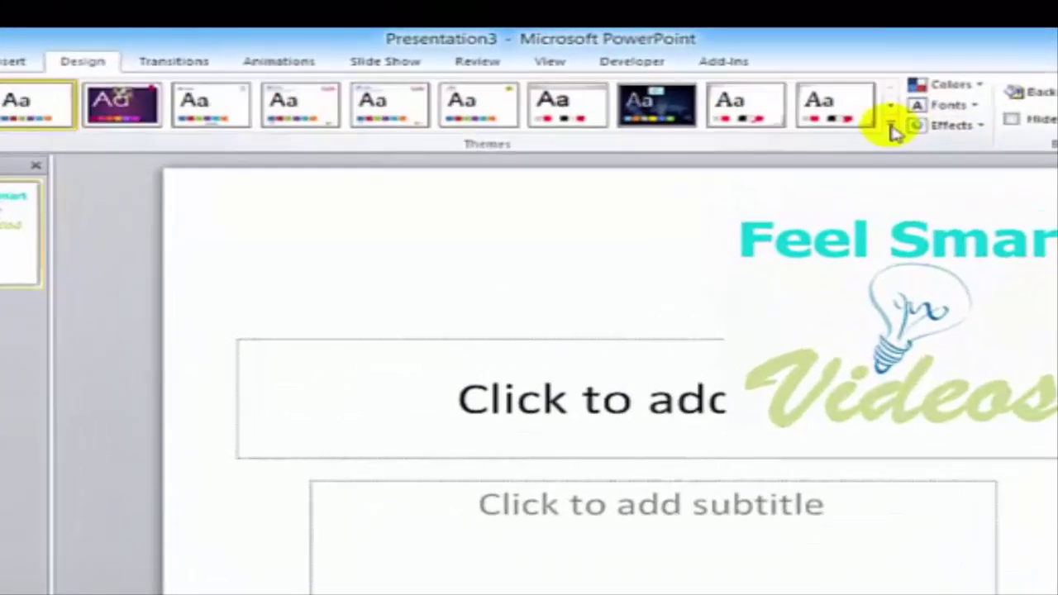
# Apply the Waveform theme to the presentation.
pyautogui.click(892, 125)
pyautogui.moveTo(881, 146); pyautogui.dragTo(923, 310)
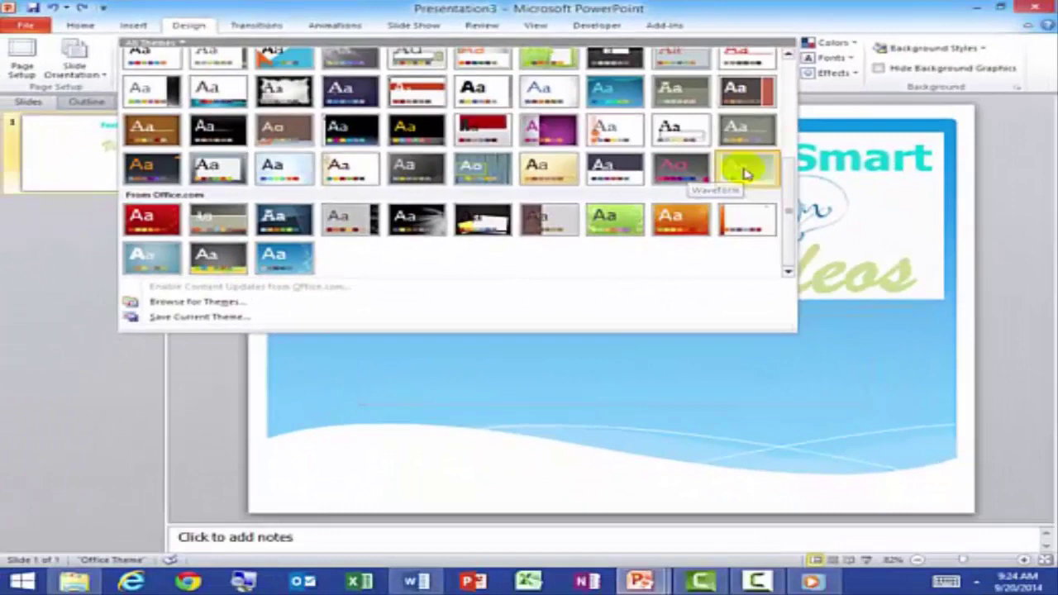
pyautogui.click(747, 174)
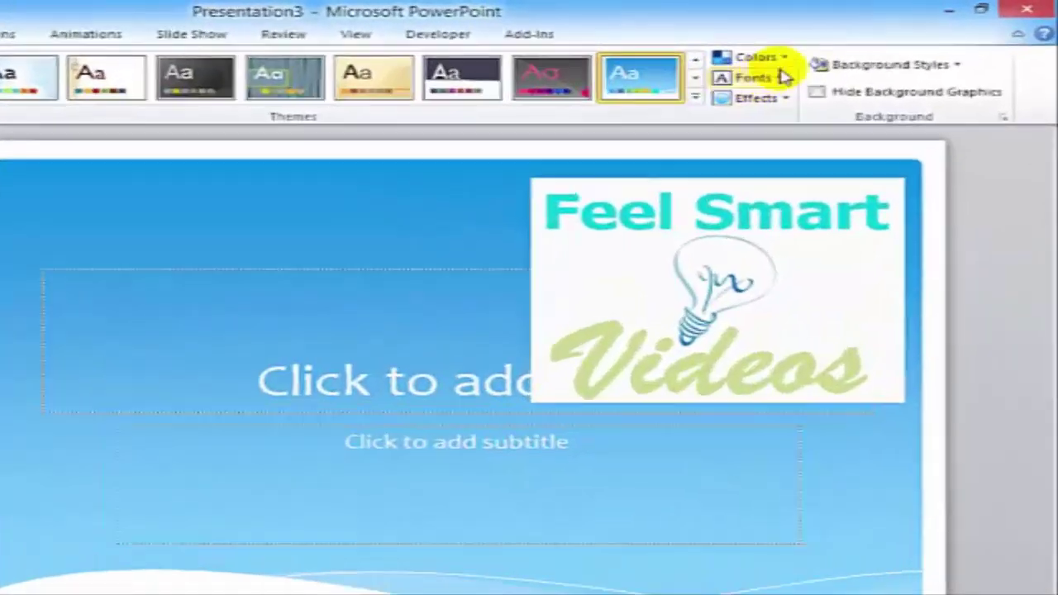
# Create and save custom theme colors named FeelSmart with a pale green Text/Background - Light 2 and a dark green Accent 1.
pyautogui.click(852, 43)
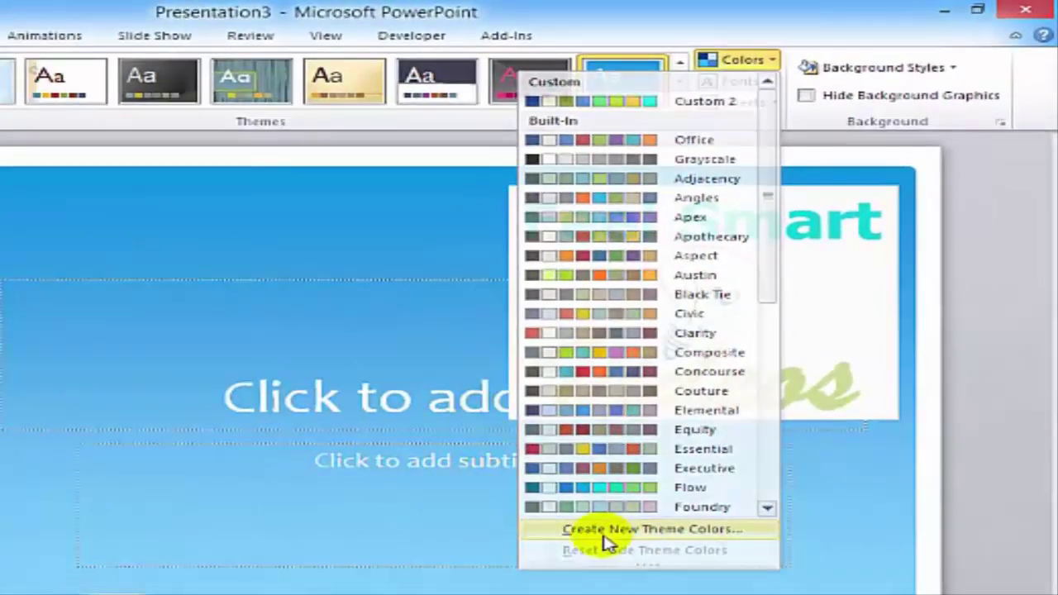
pyautogui.click(606, 531)
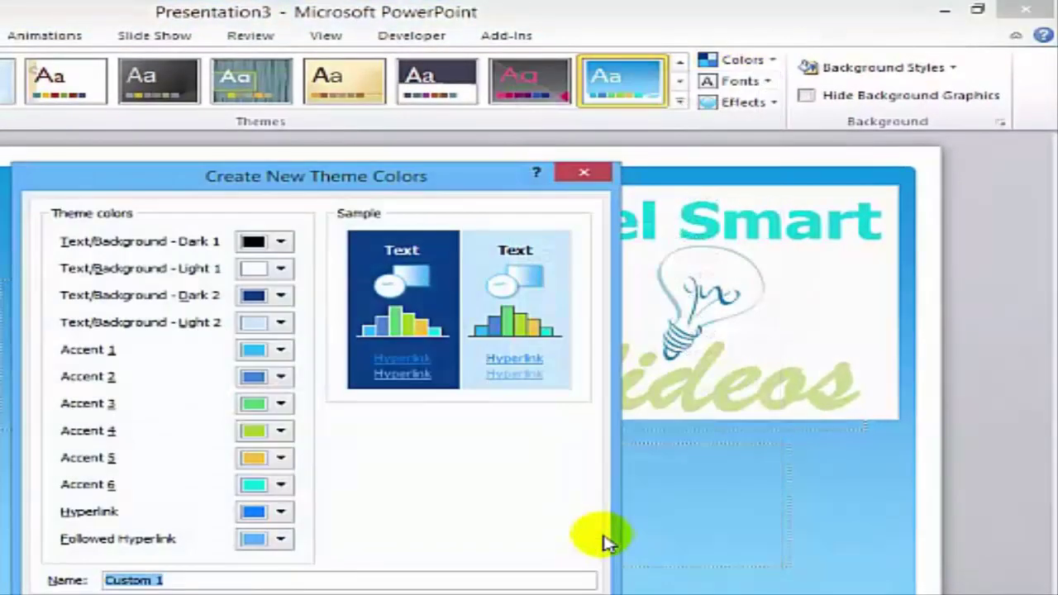
pyautogui.click(281, 322)
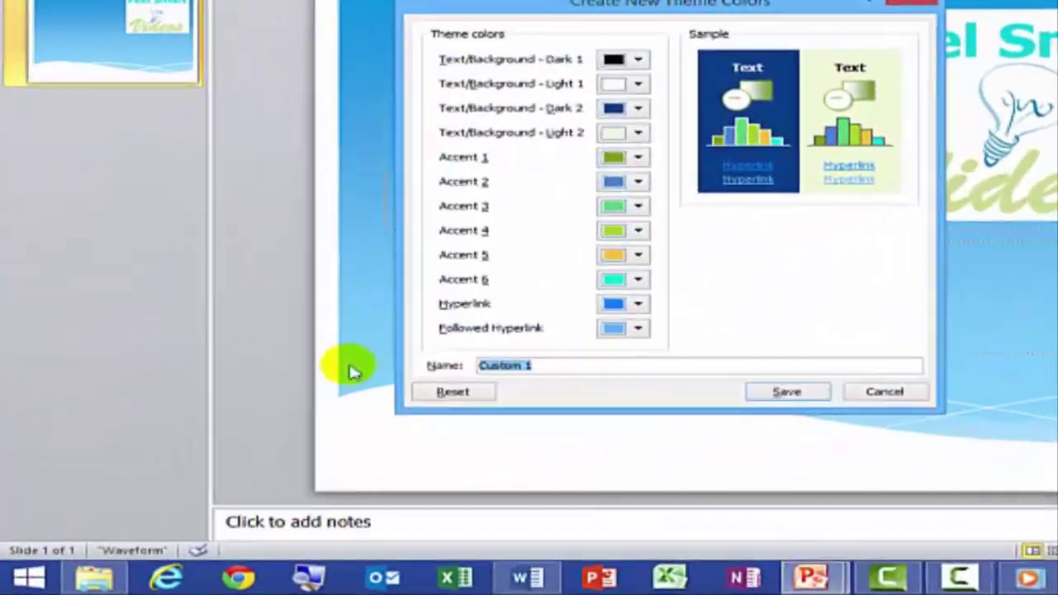
pyautogui.write('FeelSmart')
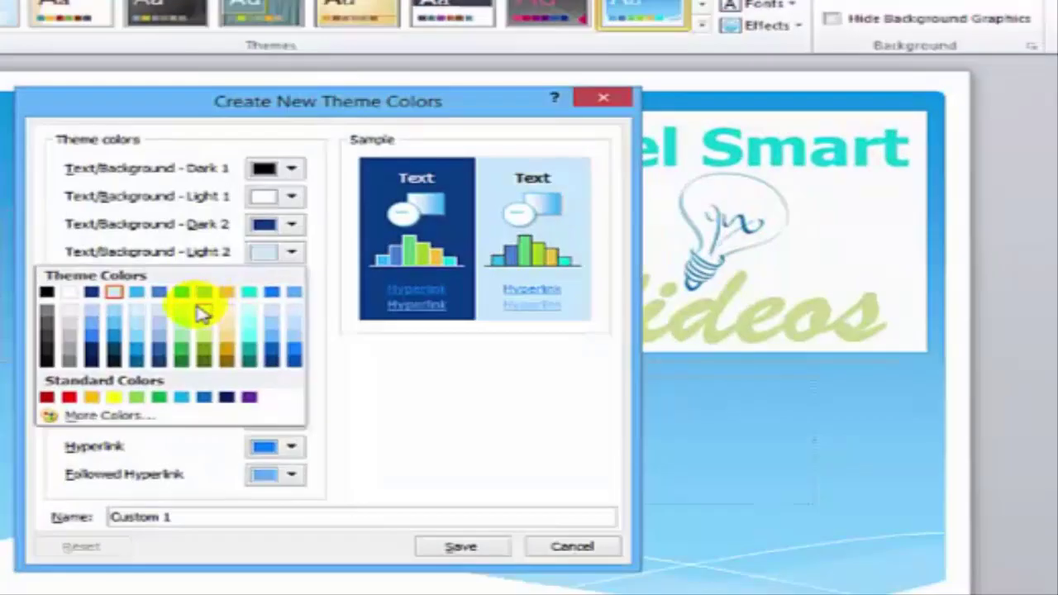
pyautogui.click(201, 310)
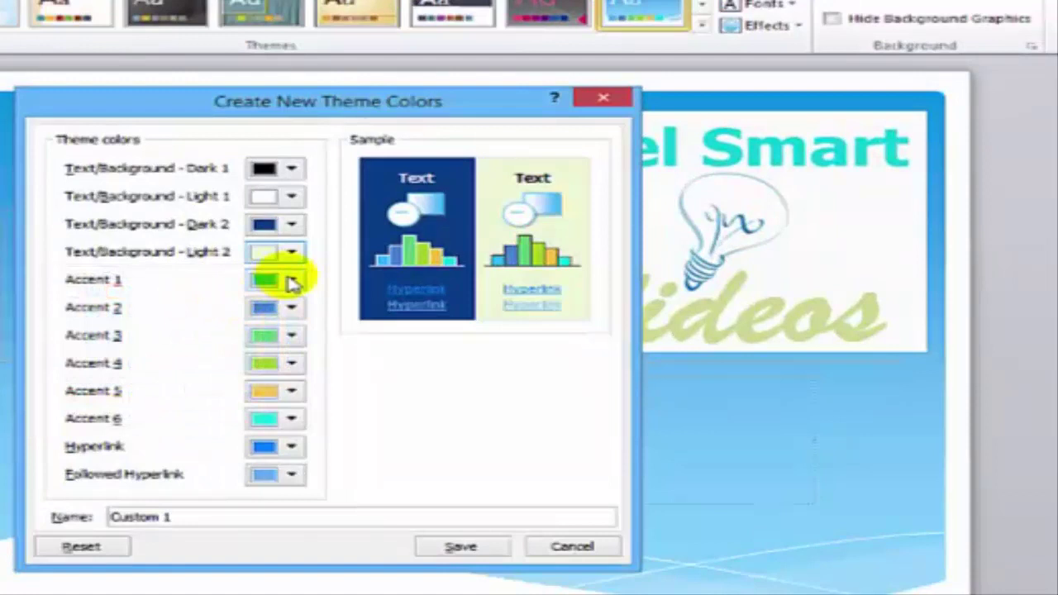
pyautogui.click(290, 281)
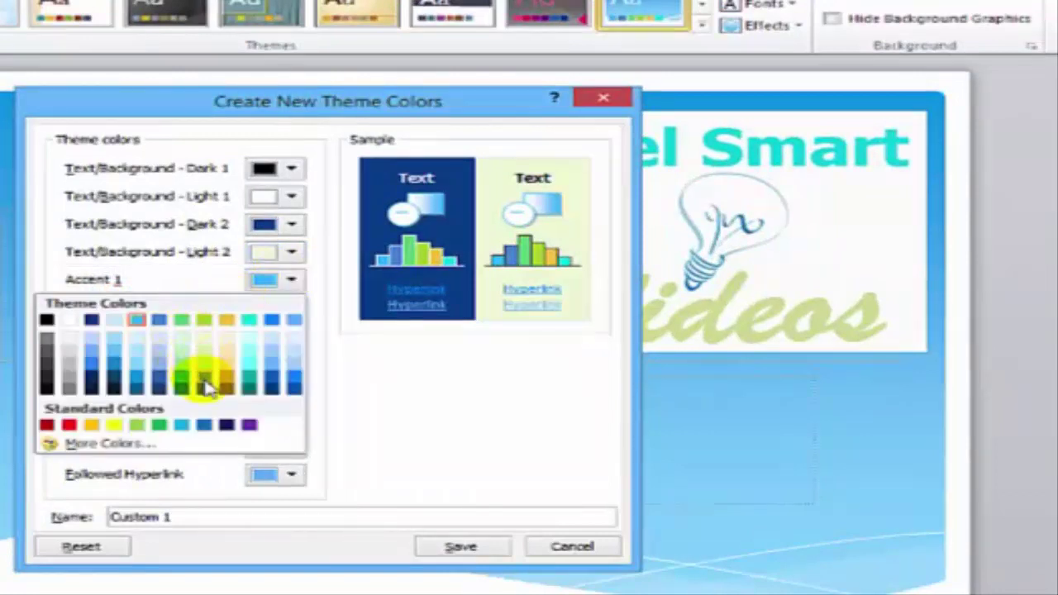
pyautogui.click(205, 378)
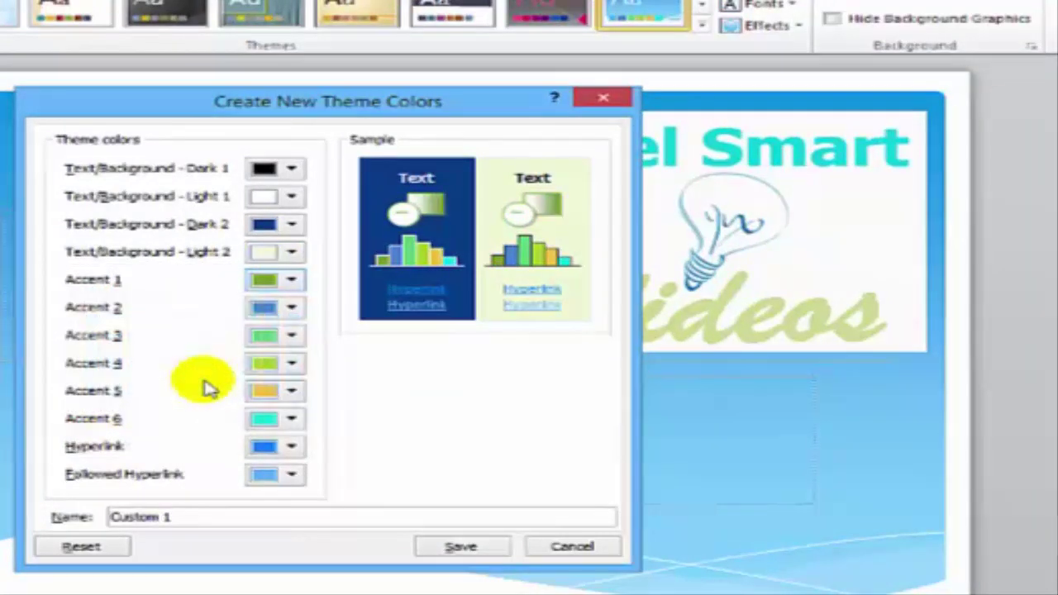
pyautogui.click(293, 253)
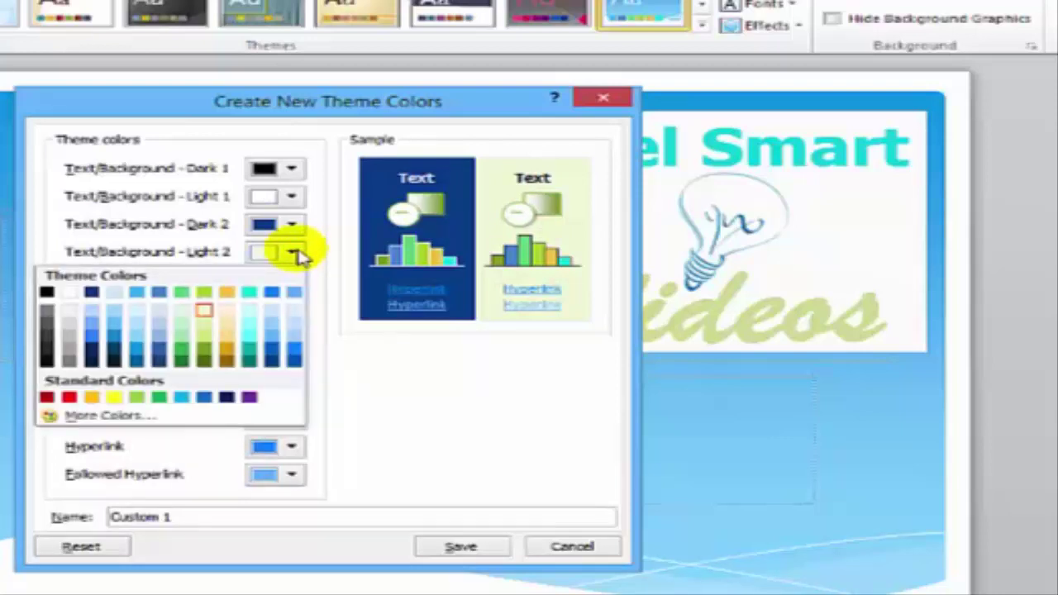
pyautogui.click(293, 253)
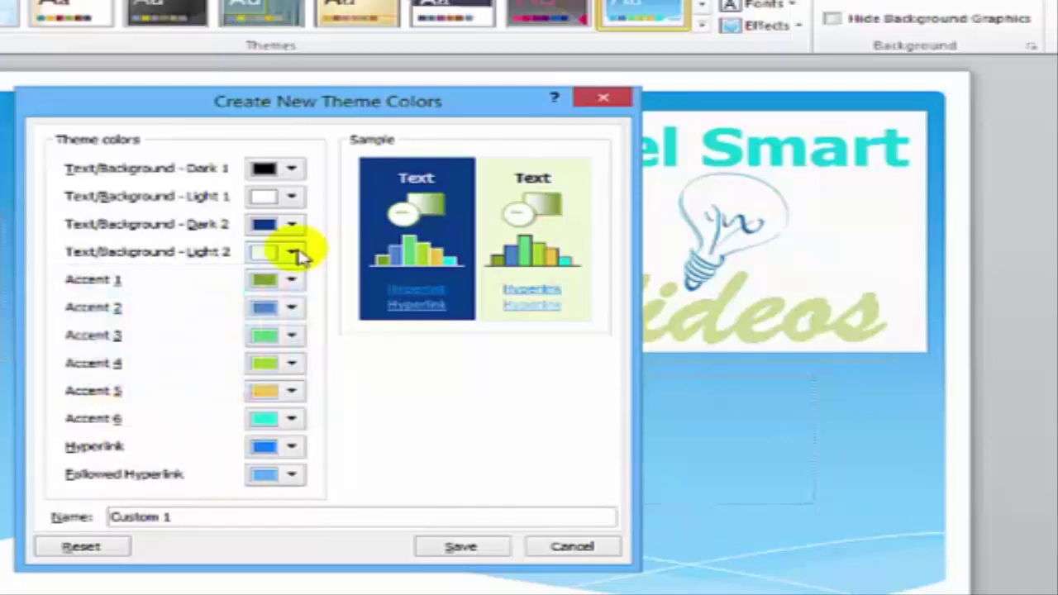
pyautogui.click(293, 253)
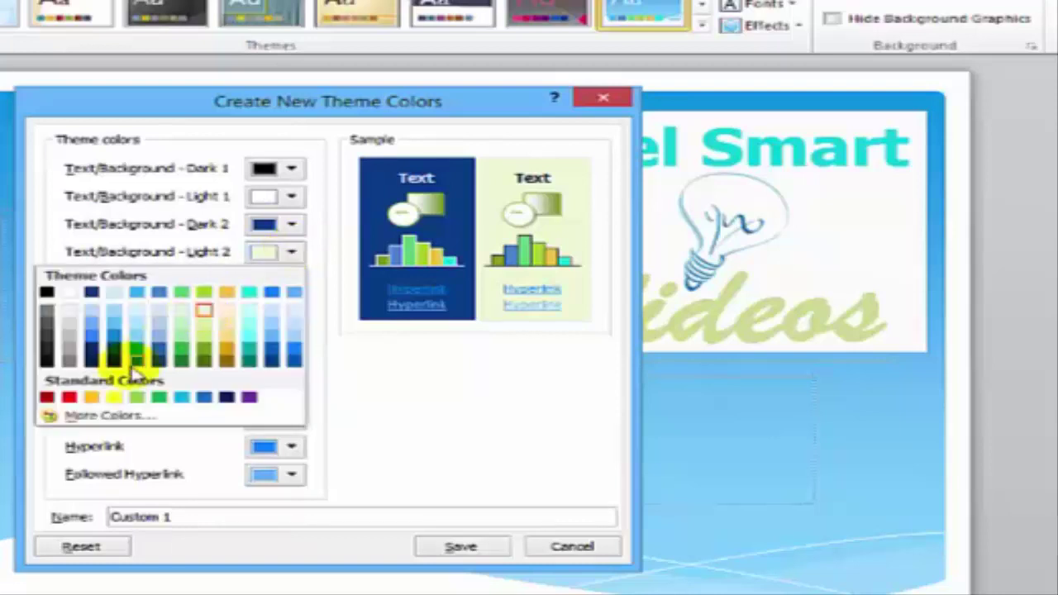
pyautogui.click(83, 420)
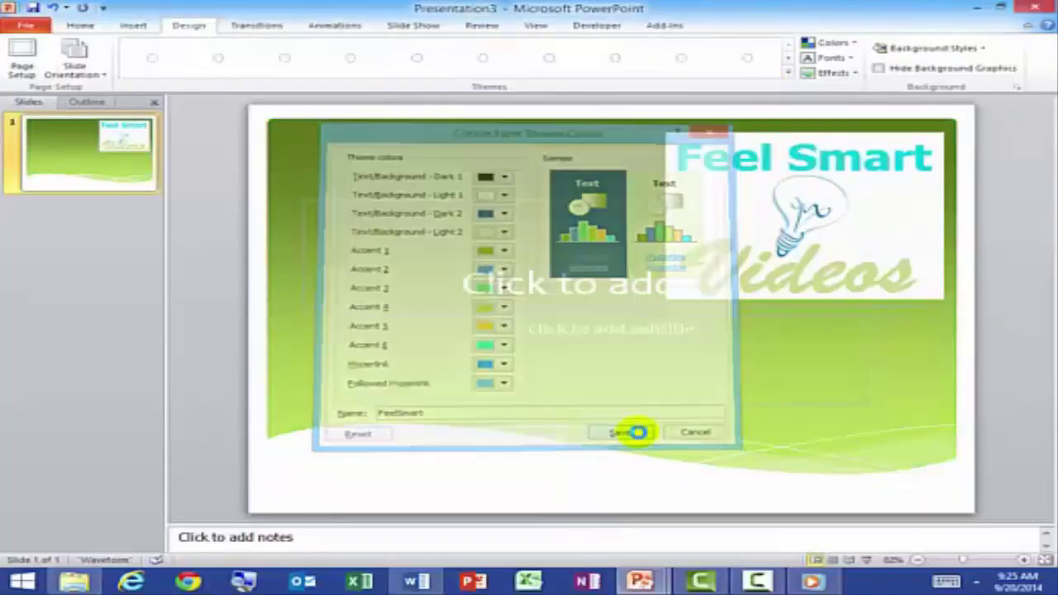
pyautogui.click(633, 432)
# Set the theme fonts to the built-in Austin set, with Century Gothic for headings and body.
pyautogui.click(829, 66)
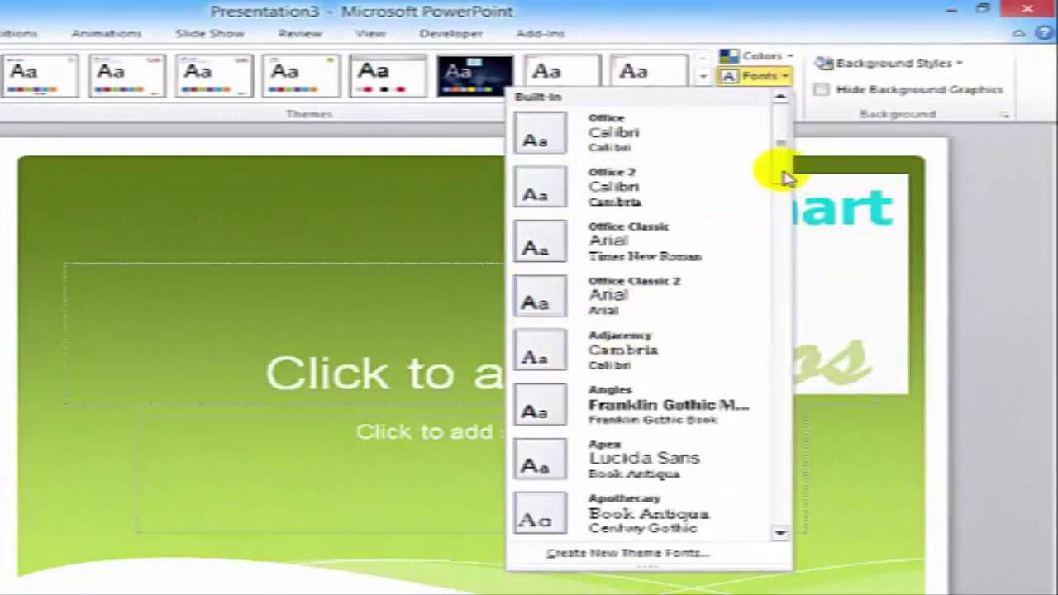
pyautogui.moveTo(783, 173); pyautogui.dragTo(784, 224)
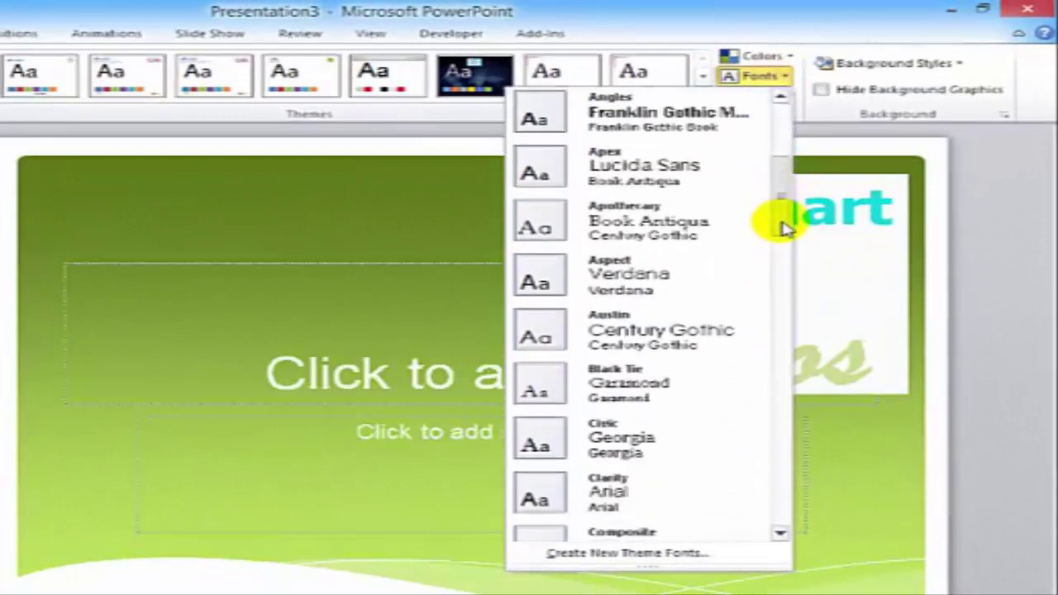
pyautogui.click(683, 345)
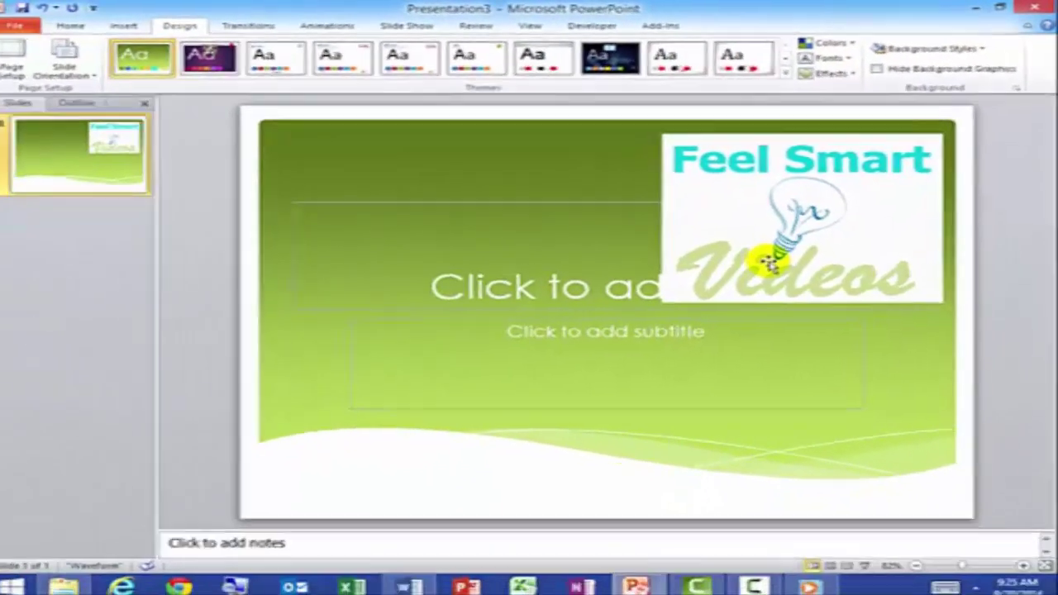
# Check the layouts available for the title slide and switch to Slide Master view.
pyautogui.rightClick(61, 192)
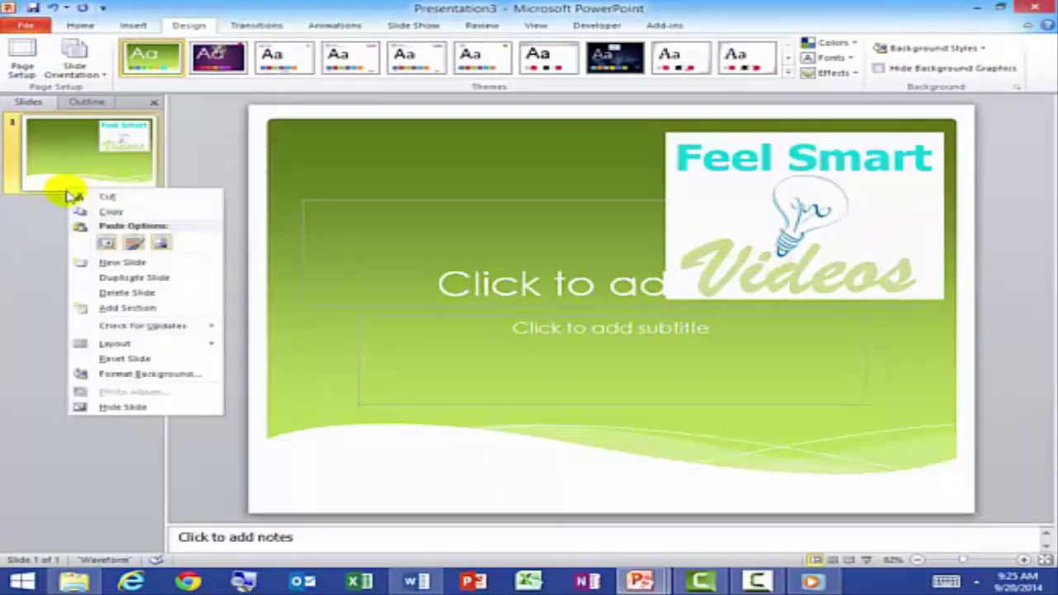
pyautogui.moveTo(128, 347)
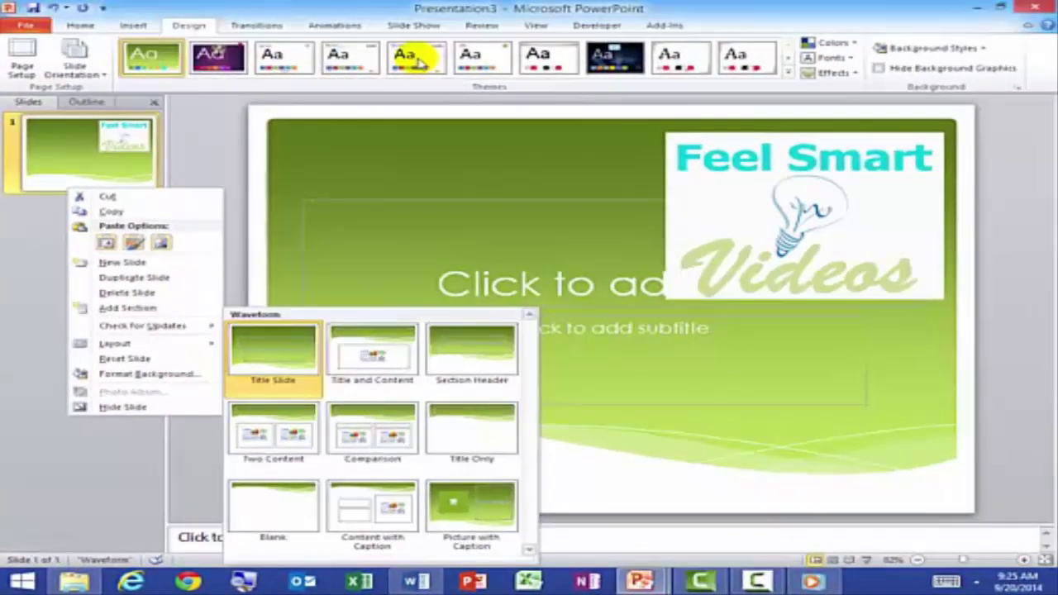
pyautogui.click(535, 25)
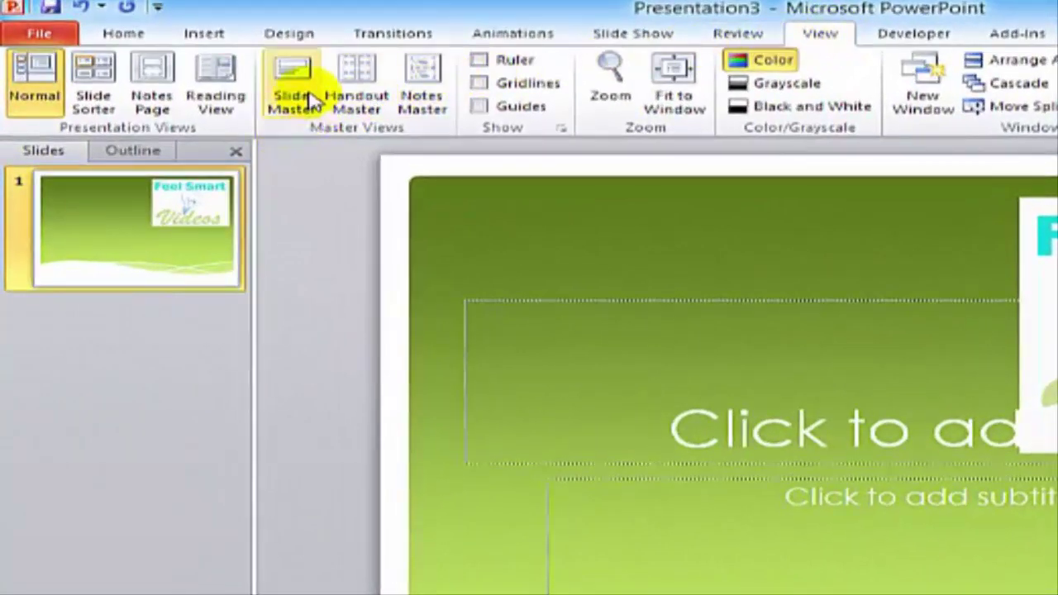
pyautogui.click(307, 94)
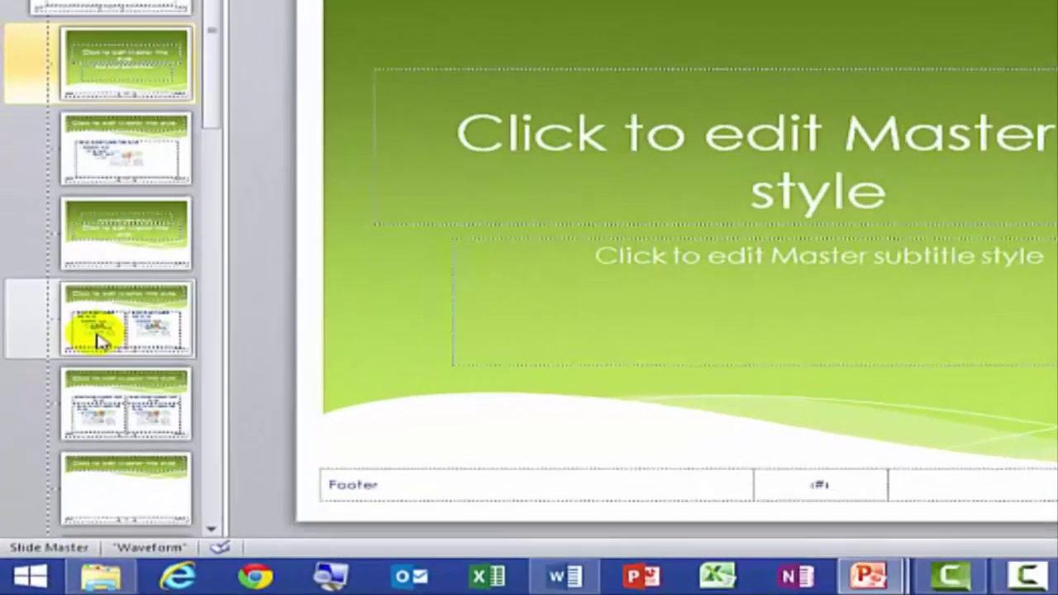
# Duplicate the Two Content layout and rename the three-column copy to Three Content.
pyautogui.click(72, 406)
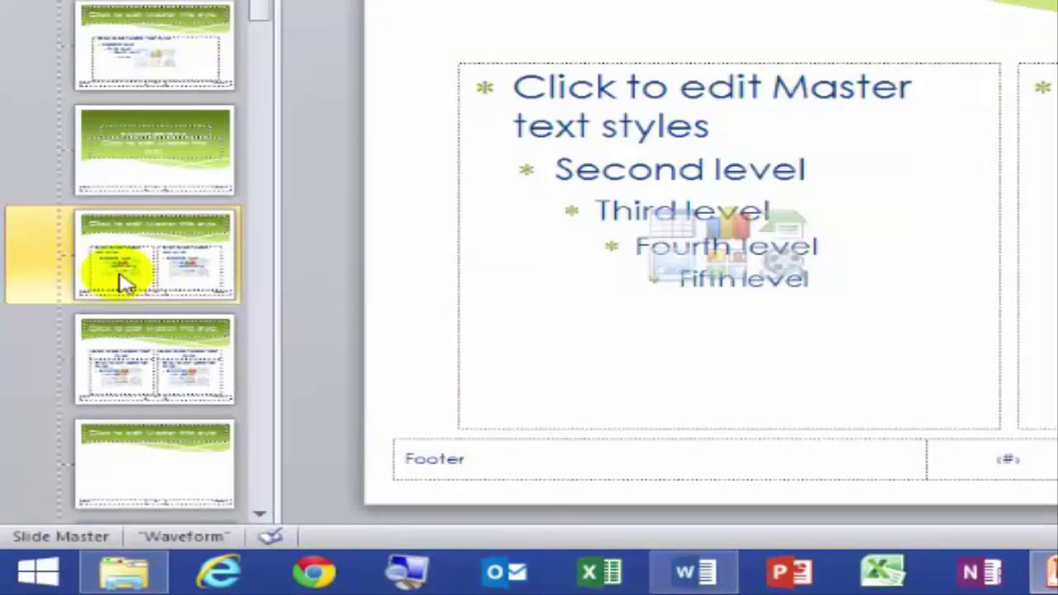
pyautogui.hotkey('ctrl', 'd')
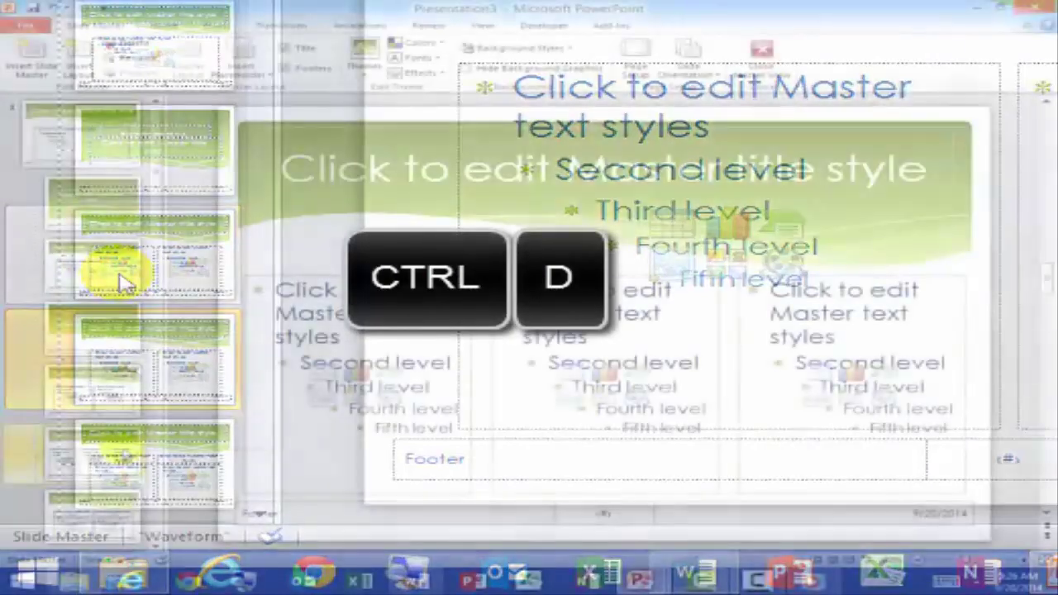
pyautogui.rightClick(207, 351)
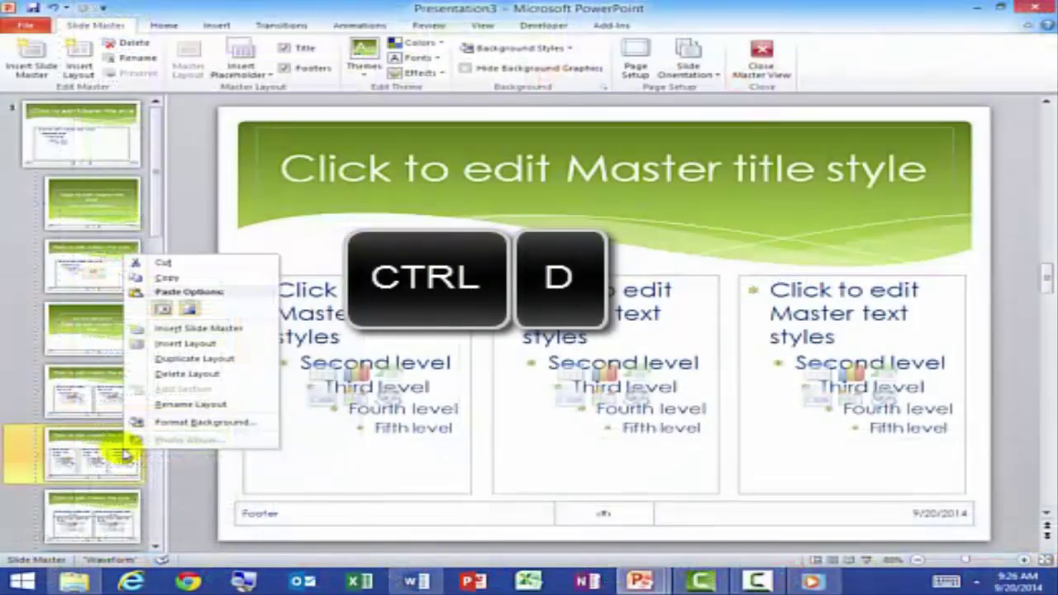
pyautogui.click(213, 406)
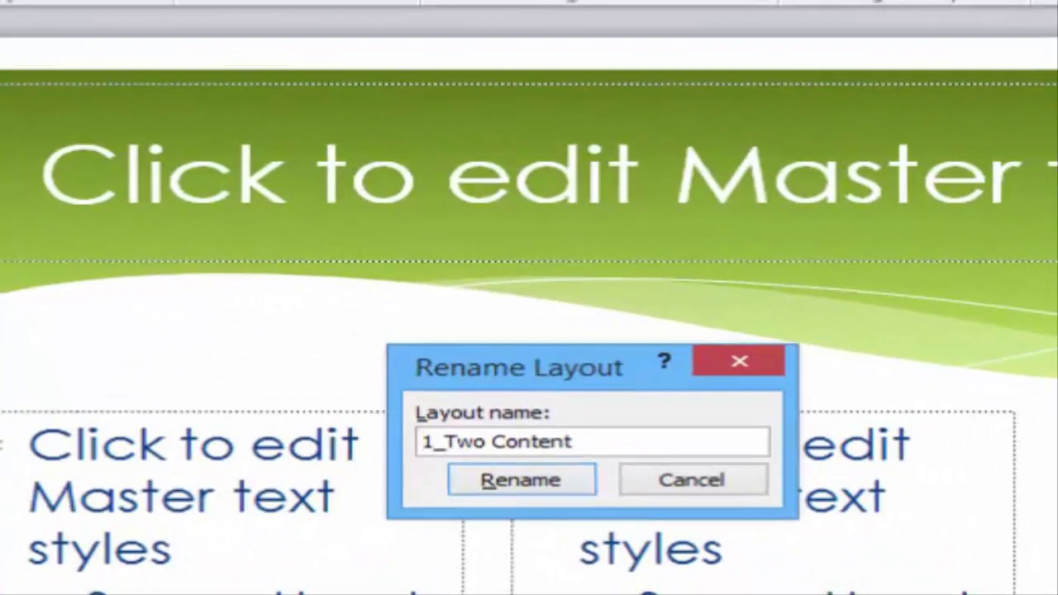
pyautogui.moveTo(422, 442); pyautogui.dragTo(486, 442)
pyautogui.write('Three')
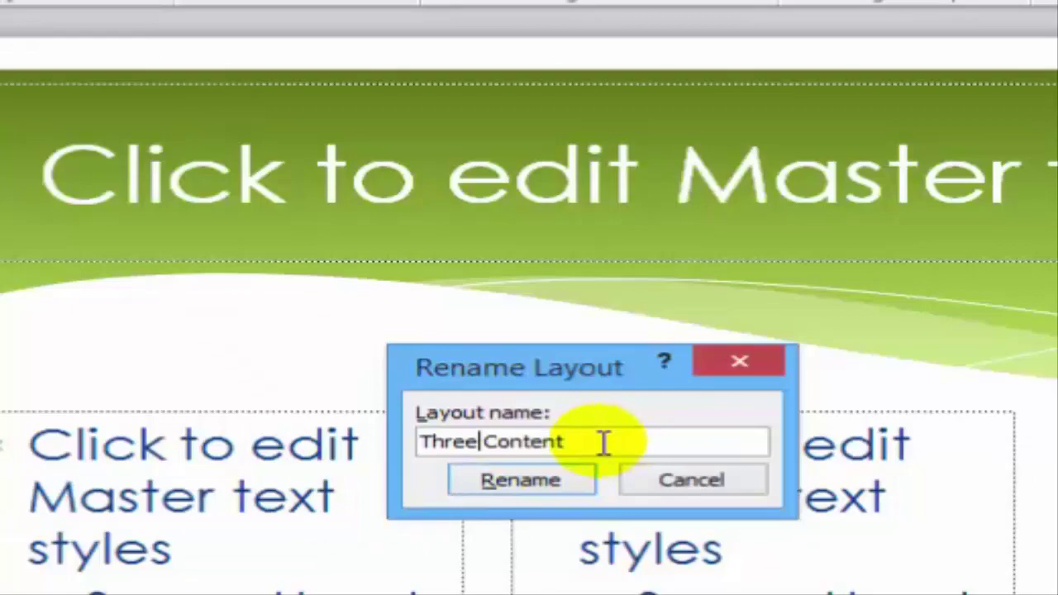
pyautogui.click(528, 479)
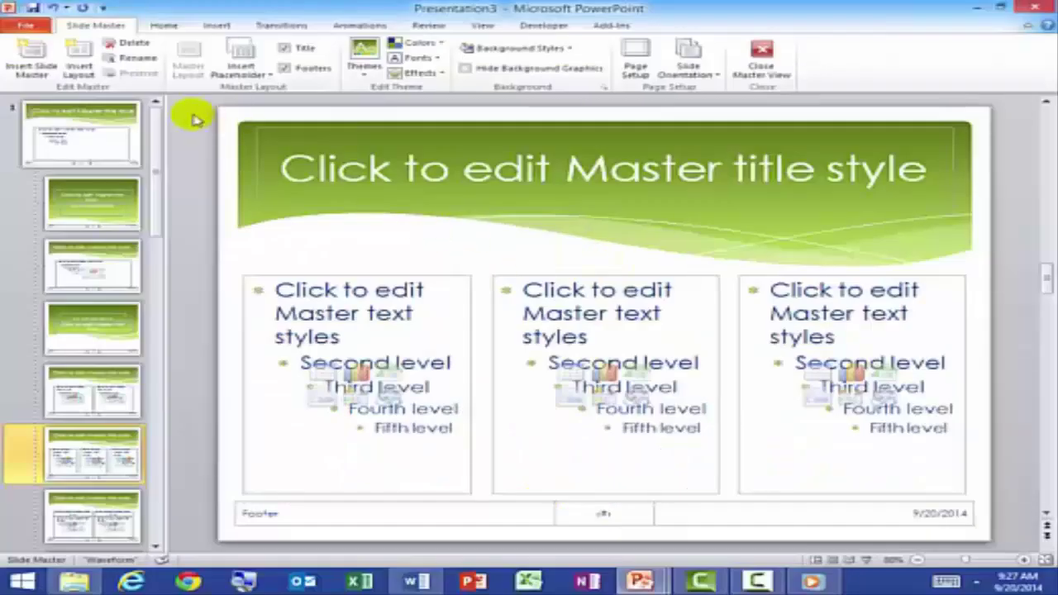
# Set the font of the title placeholder on the main slide master to Tahoma.
pyautogui.click(102, 123)
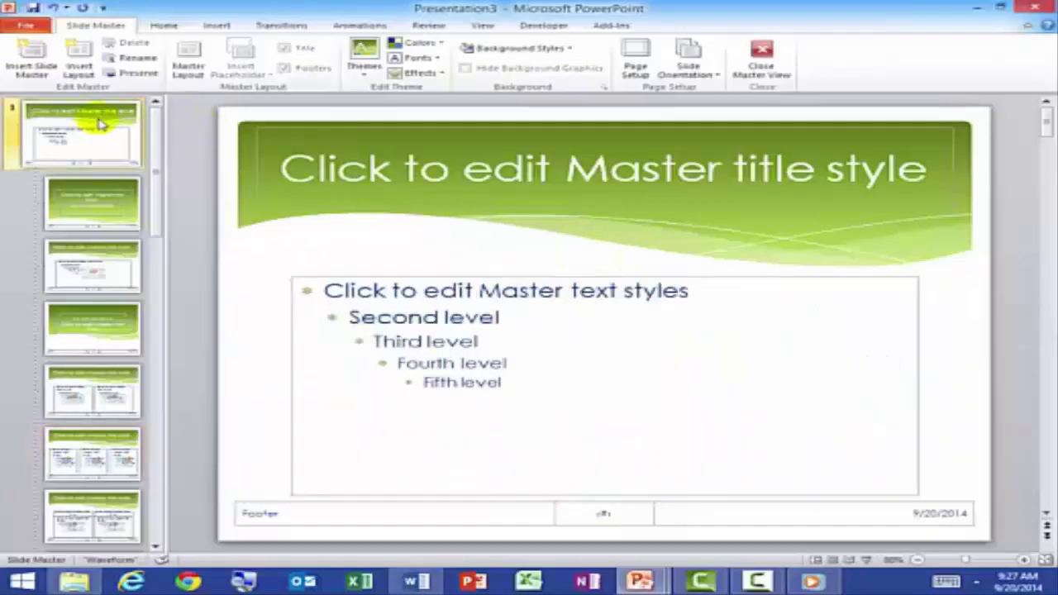
pyautogui.click(258, 198)
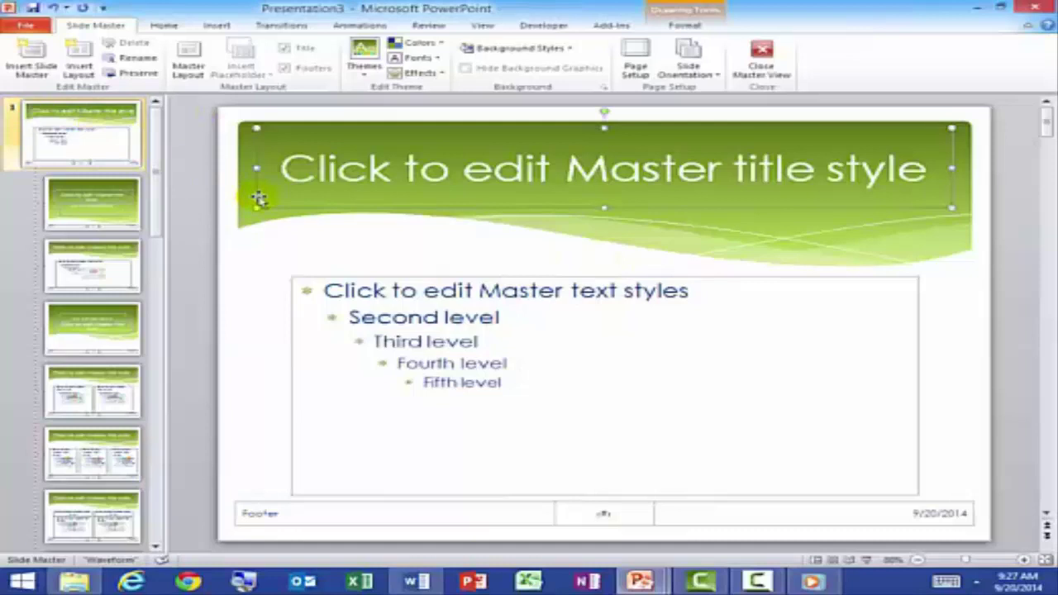
pyautogui.click(162, 25)
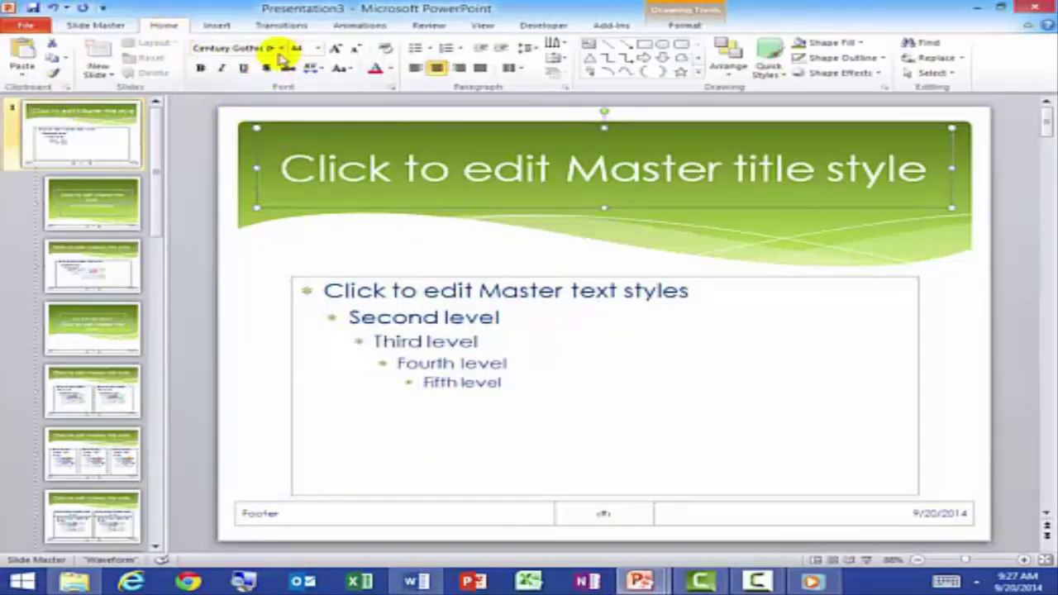
pyautogui.click(282, 49)
pyautogui.write('t')
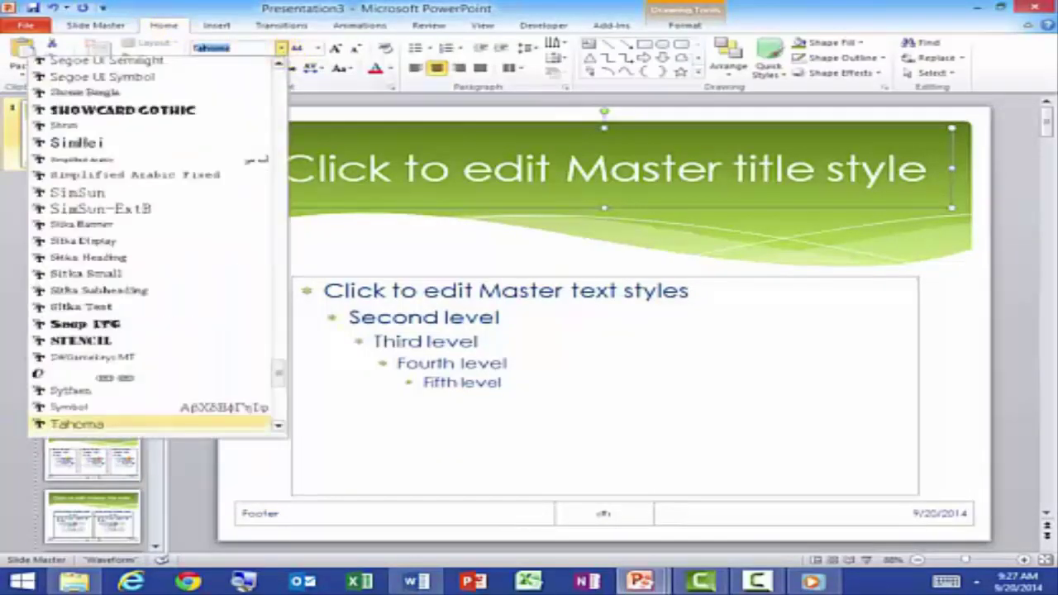
pyautogui.press('Return')
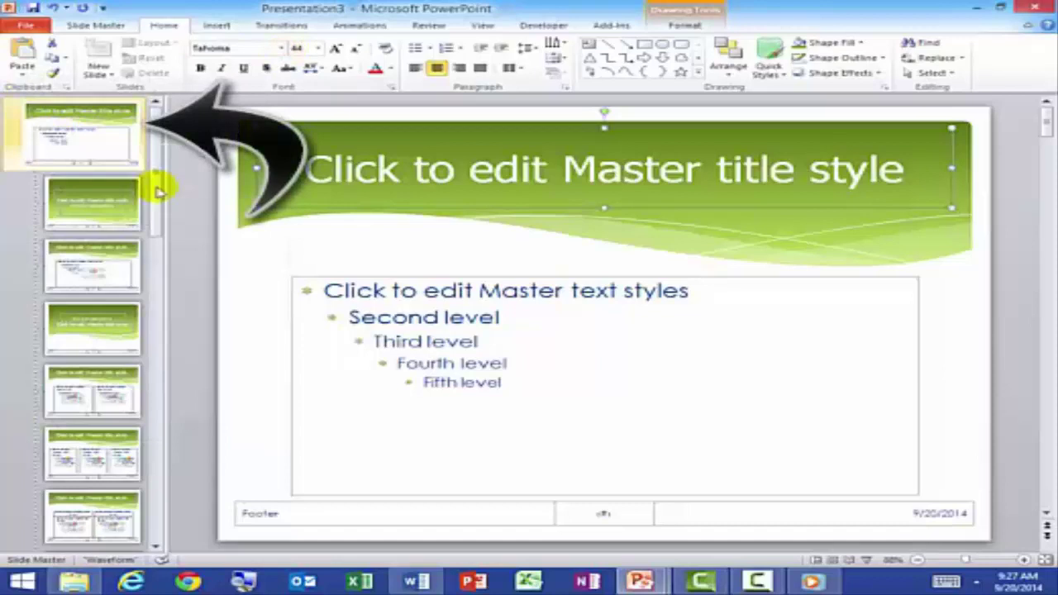
# Enlarge the master's body text placeholder by raising its top edge slightly and extending both sides to nearly the slide's content width.
pyautogui.click(521, 277)
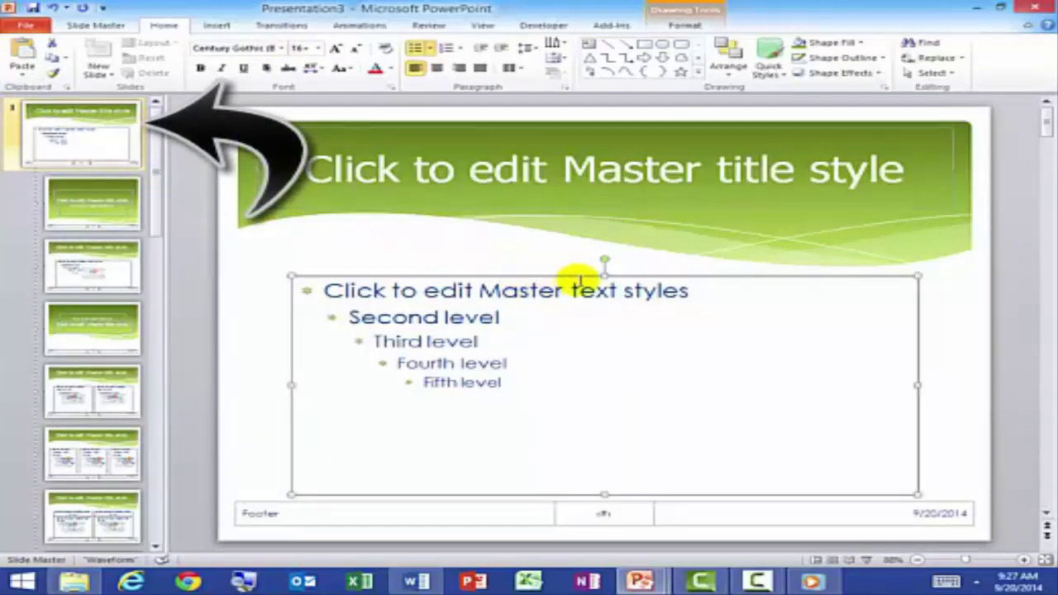
pyautogui.moveTo(604, 275); pyautogui.dragTo(604, 264)
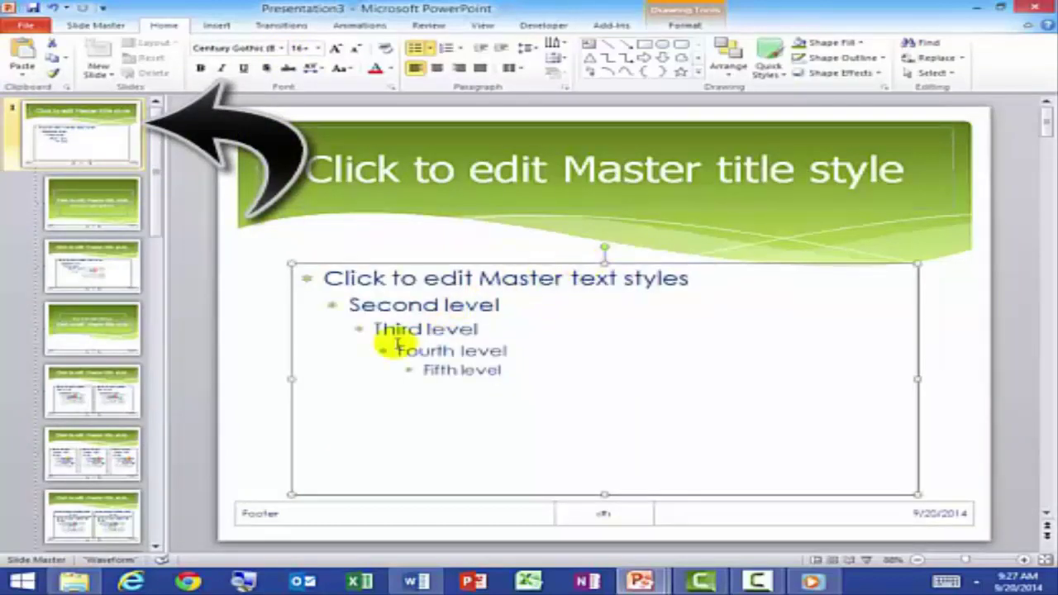
pyautogui.moveTo(289, 379); pyautogui.dragTo(250, 379)
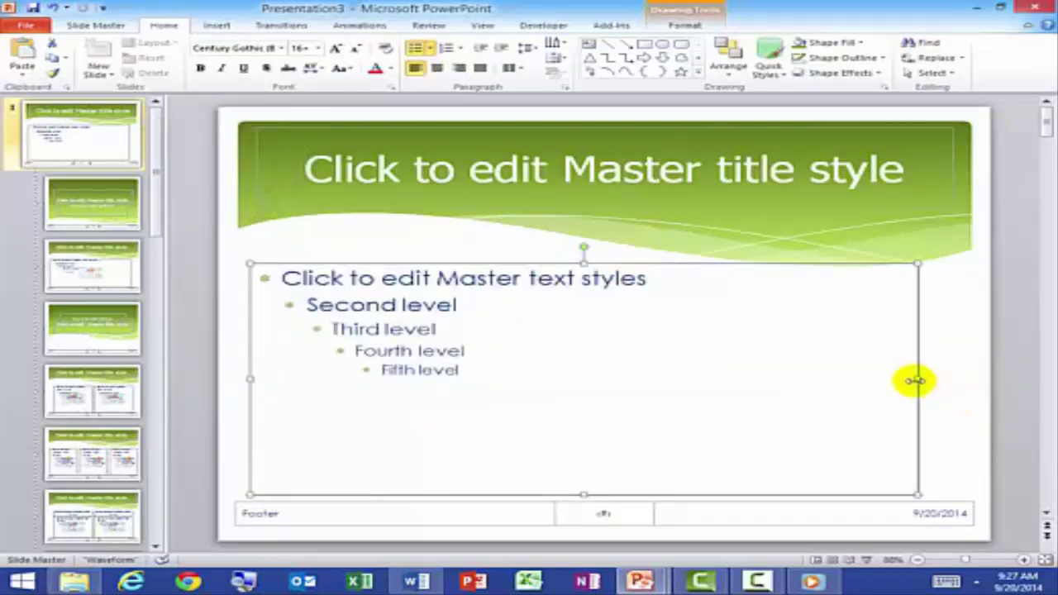
pyautogui.moveTo(913, 379); pyautogui.dragTo(964, 383)
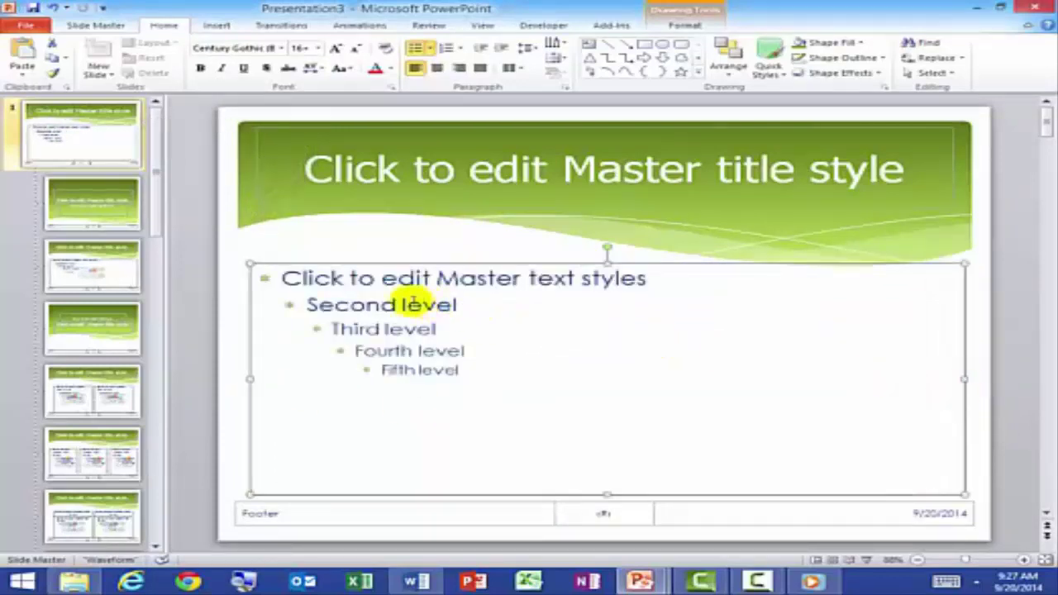
# Set the font size of the first-level text in the master's body placeholder to 36.
pyautogui.moveTo(278, 276); pyautogui.dragTo(636, 296)
pyautogui.click(653, 296)
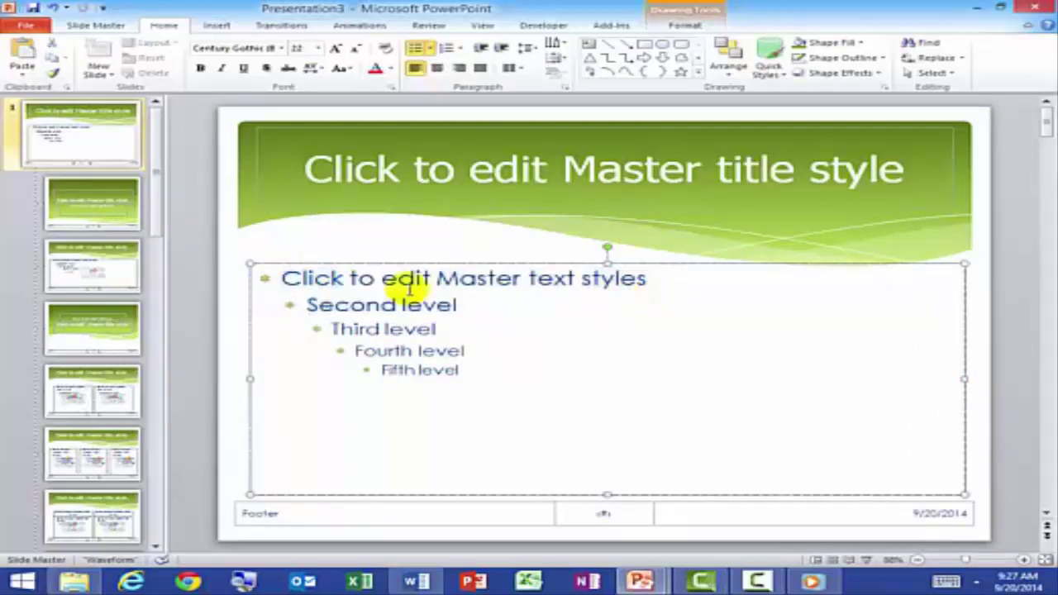
pyautogui.moveTo(289, 278); pyautogui.dragTo(633, 286)
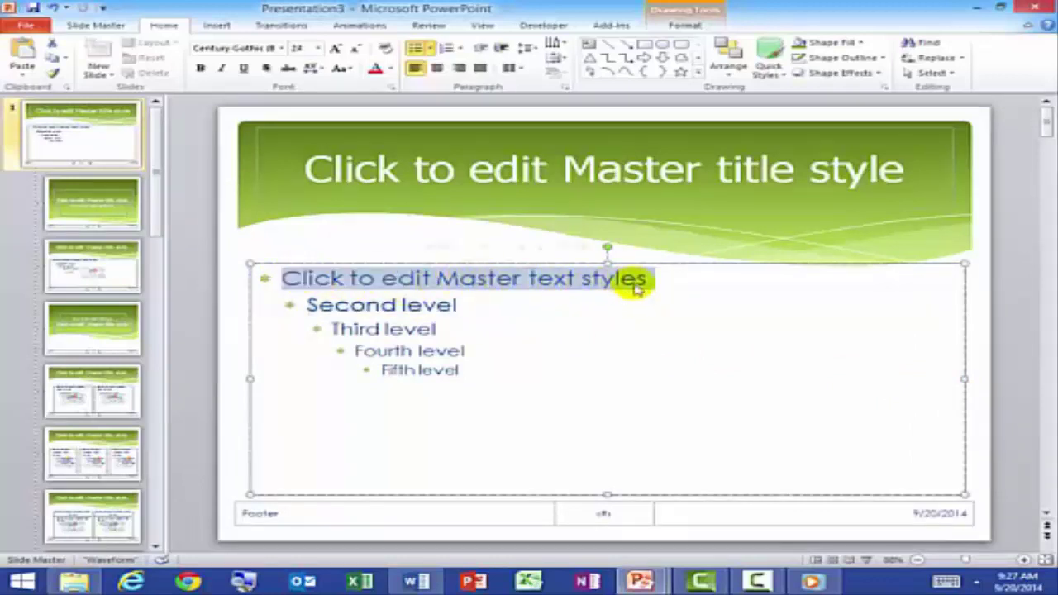
pyautogui.click(317, 48)
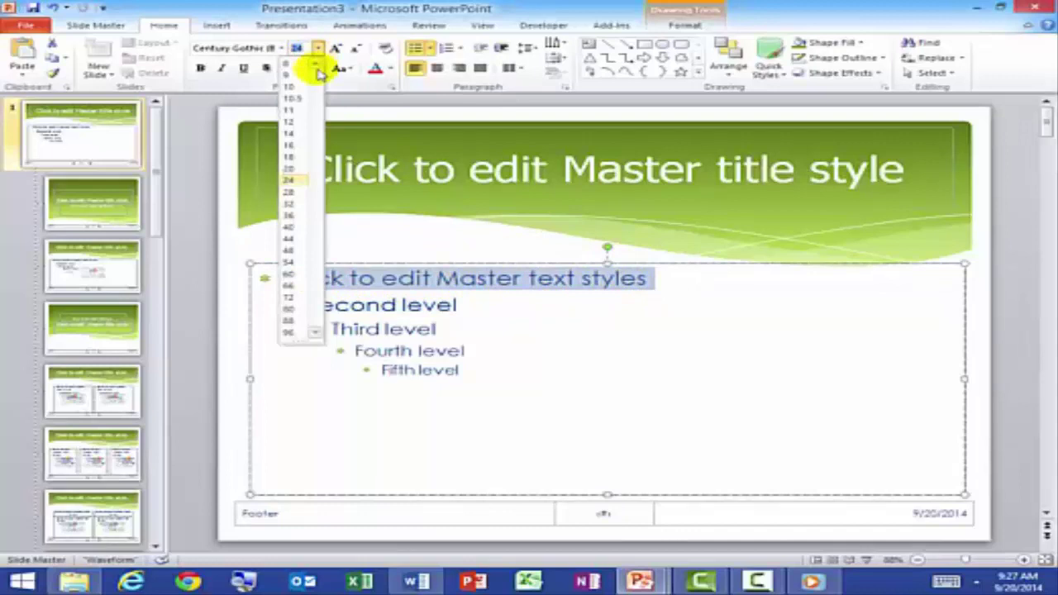
pyautogui.click(302, 214)
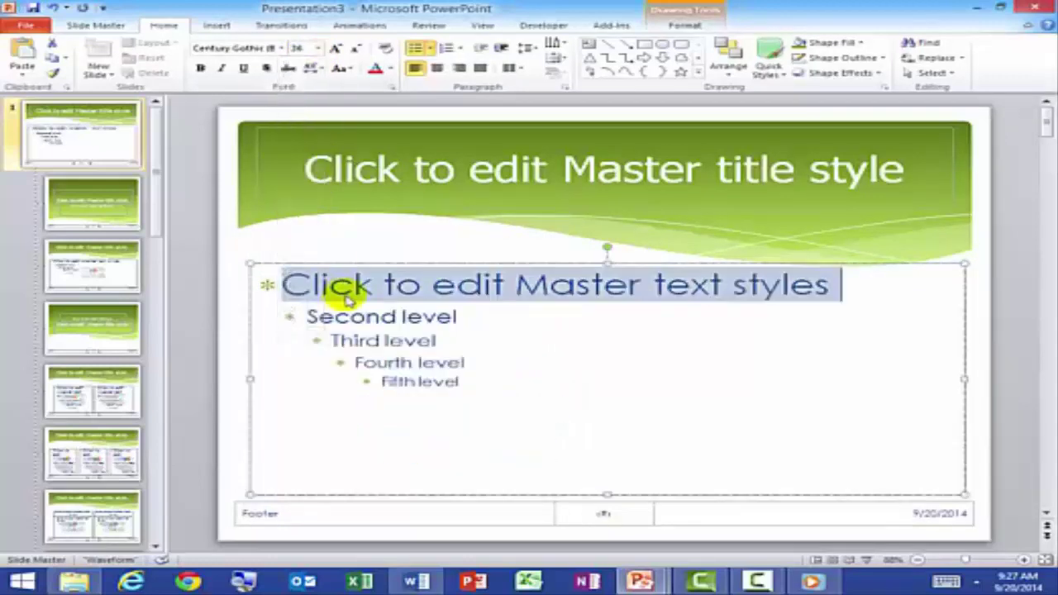
# Set the font size of the second-level text in the master's body placeholder to 28.
pyautogui.click(316, 319)
pyautogui.moveTo(328, 318); pyautogui.dragTo(472, 316)
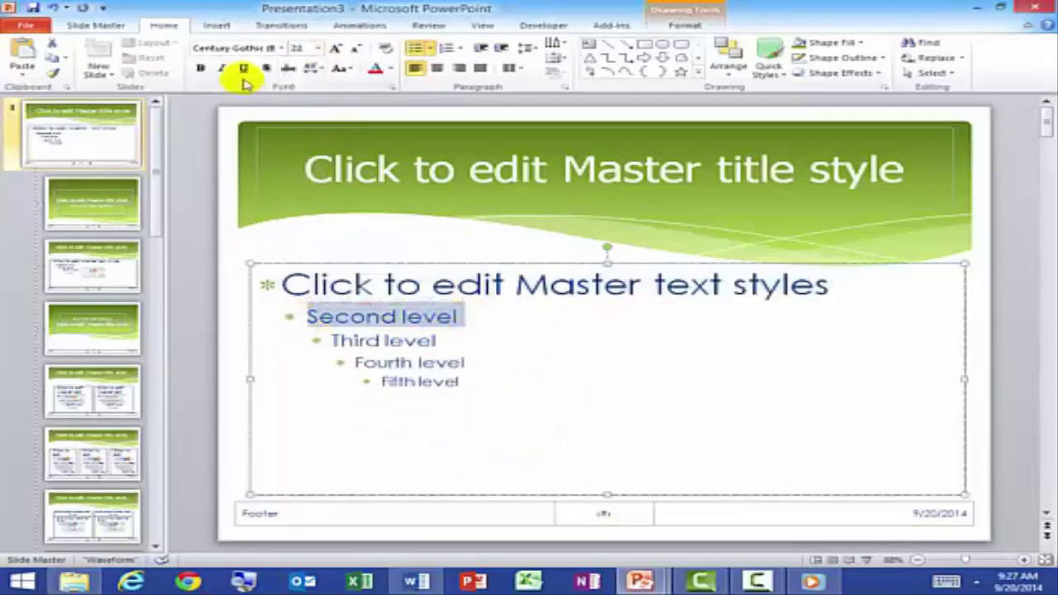
pyautogui.click(317, 51)
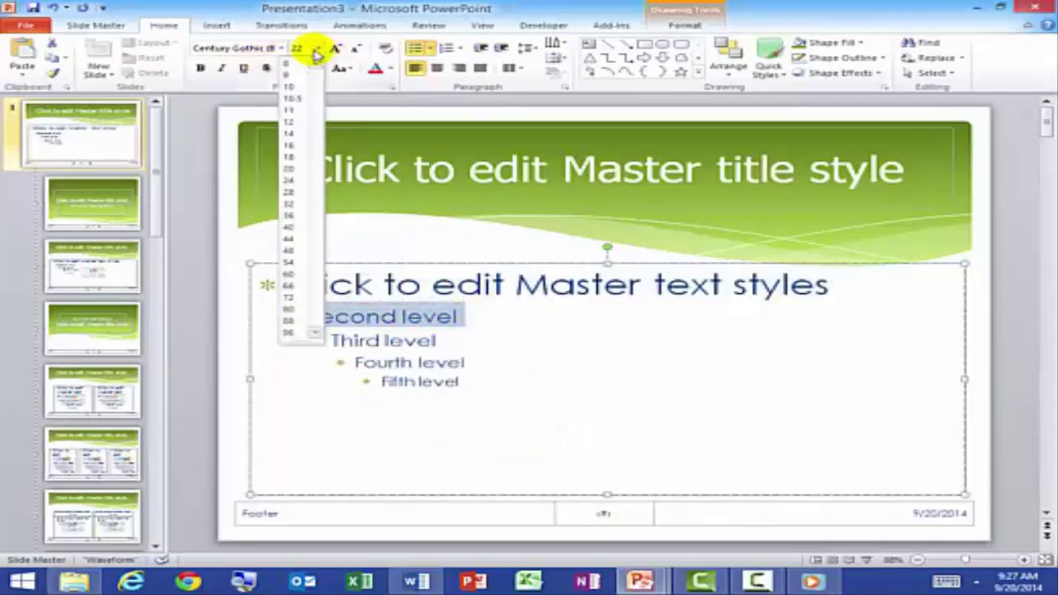
pyautogui.click(293, 192)
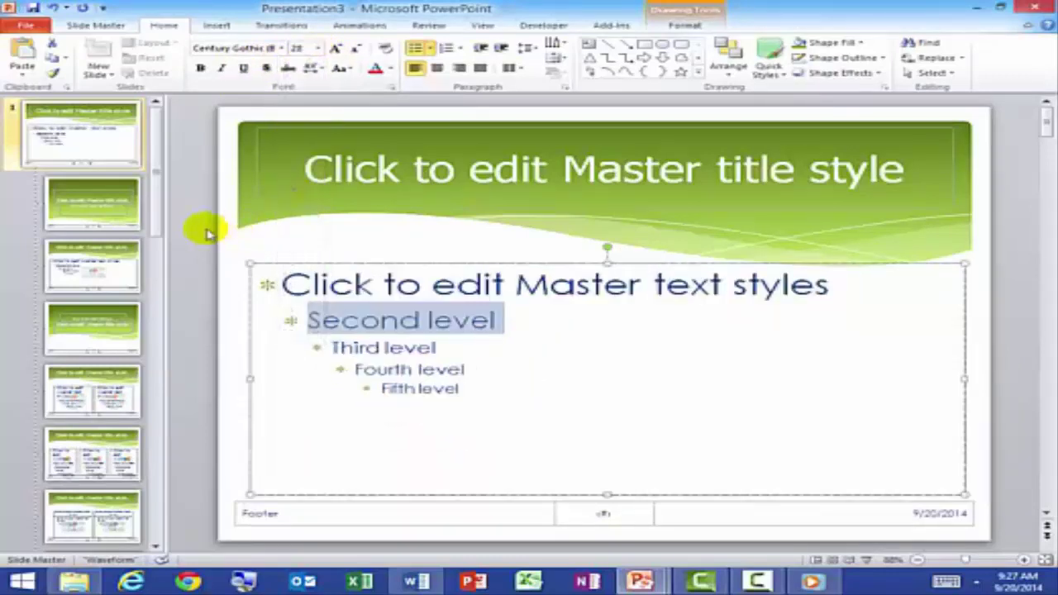
pyautogui.click(206, 224)
# Insert the picture fslogo.png on the slide master, shrink it and place it in the slide's lower-left corner.
pyautogui.click(213, 26)
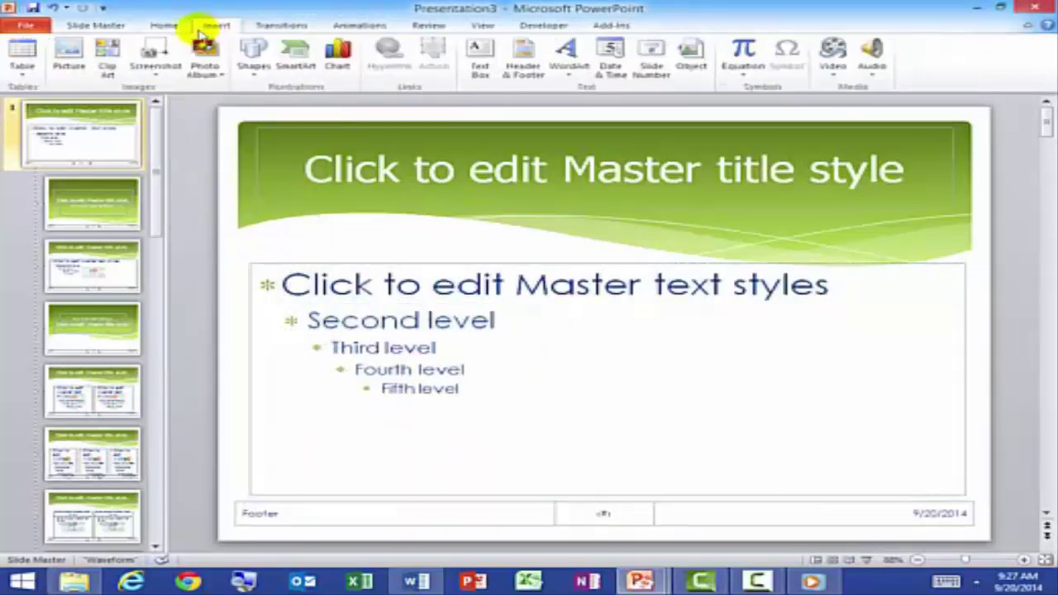
pyautogui.click(70, 51)
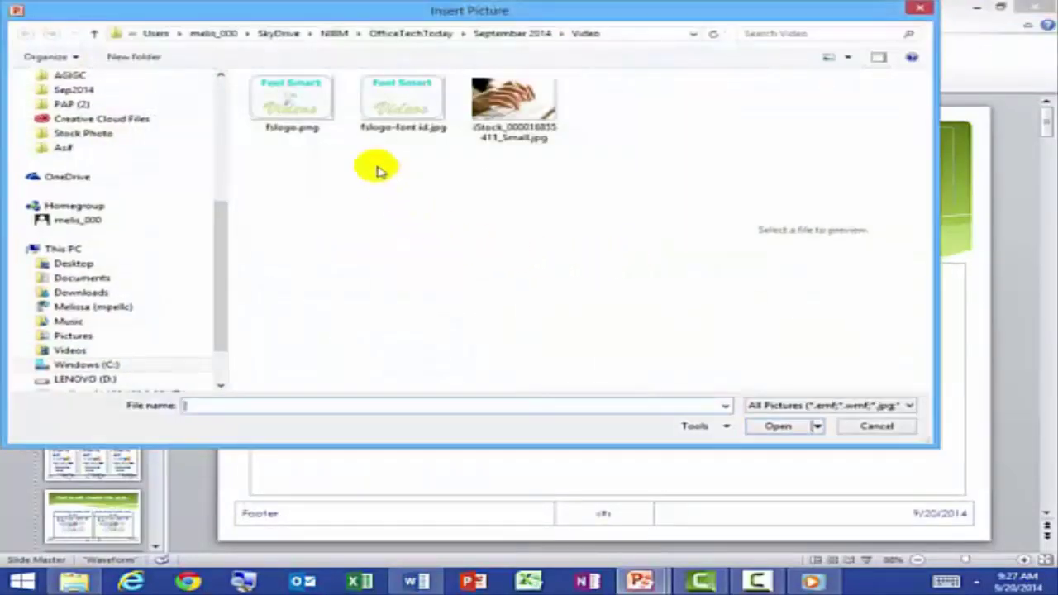
pyautogui.click(298, 107)
pyautogui.click(781, 425)
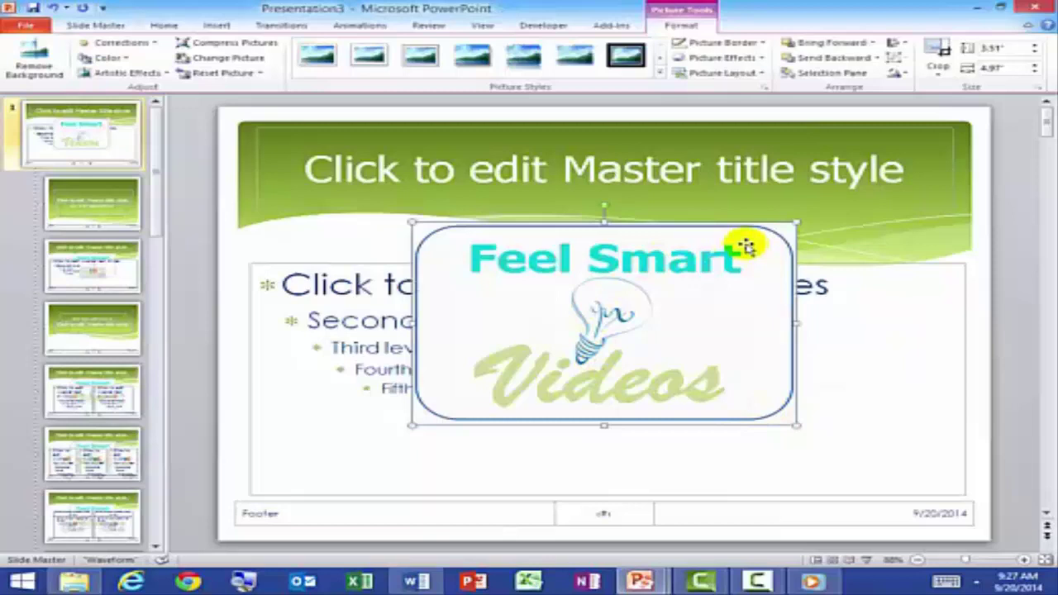
pyautogui.moveTo(796, 223); pyautogui.dragTo(392, 459)
# Duplicate the main slide master together with its layouts.
pyautogui.click(105, 143)
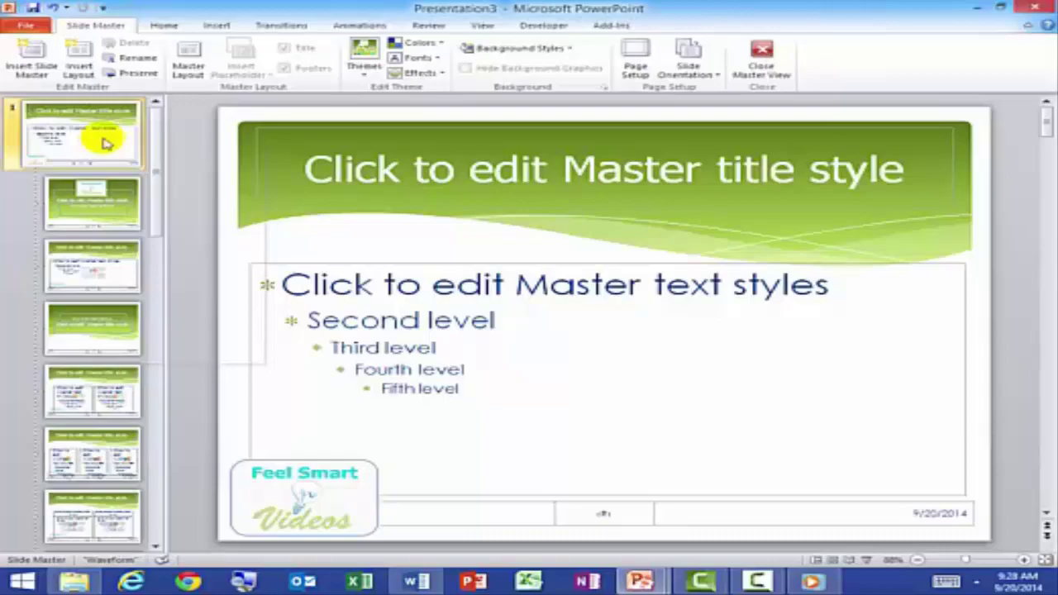
pyautogui.rightClick(105, 143)
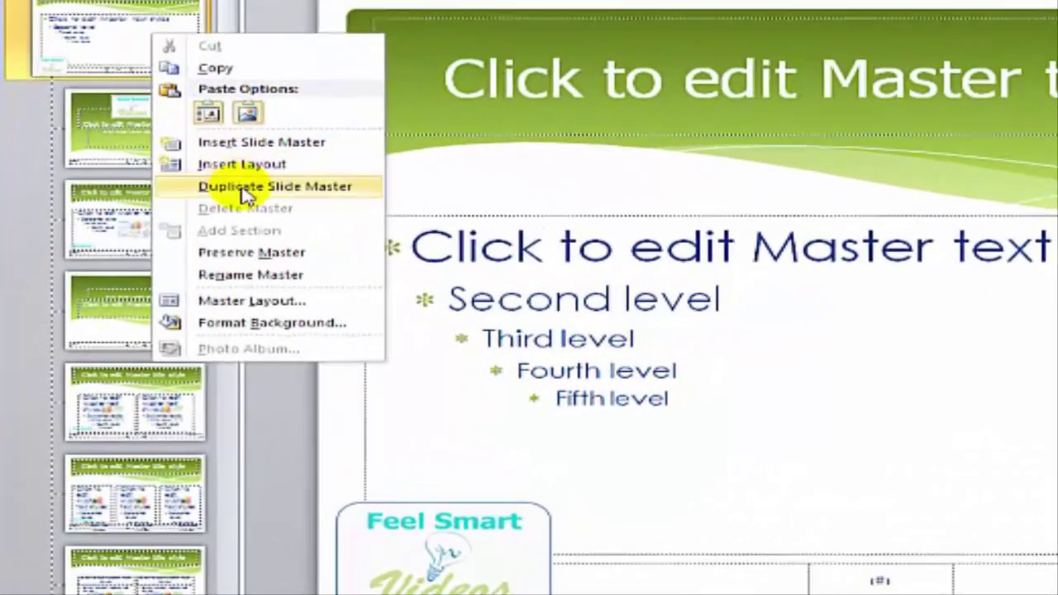
pyautogui.click(180, 243)
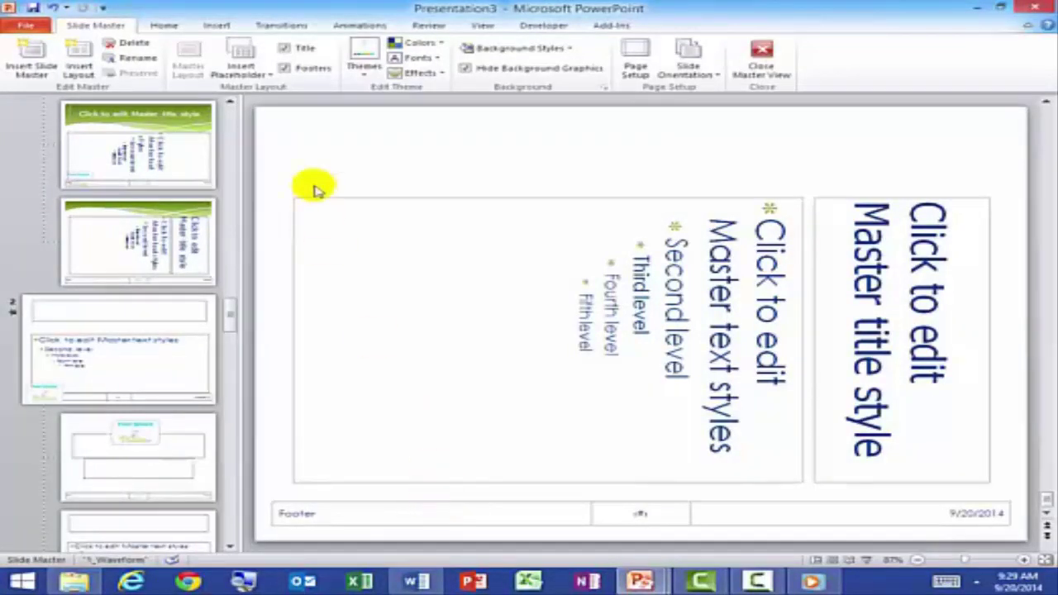
# Save the current theme as FeelSmart.thmx in the Document Themes folder, replacing the existing file.
pyautogui.click(355, 67)
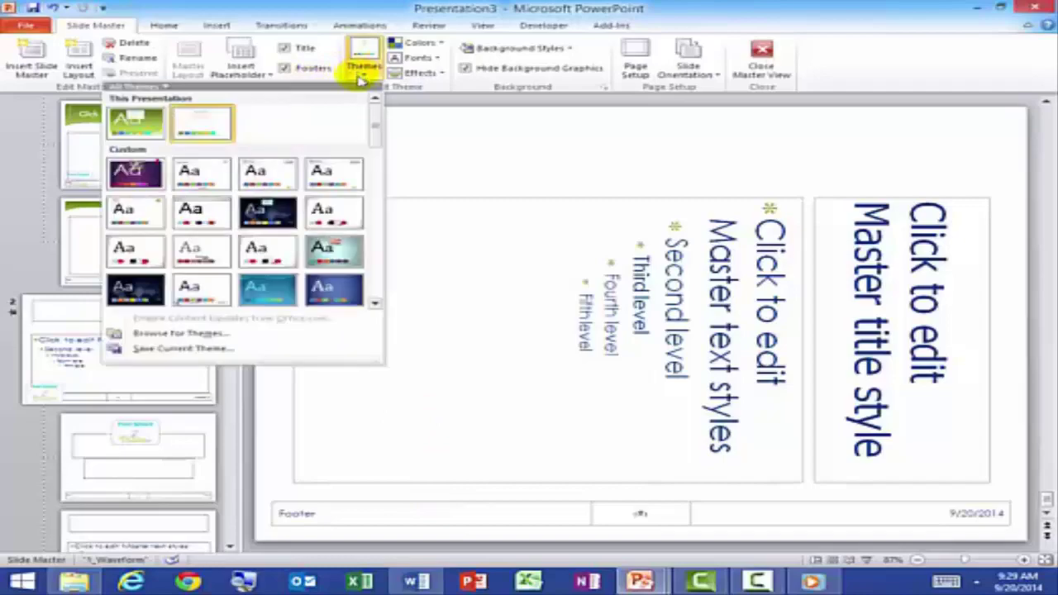
pyautogui.click(229, 349)
pyautogui.write('FeelSmart.thmx')
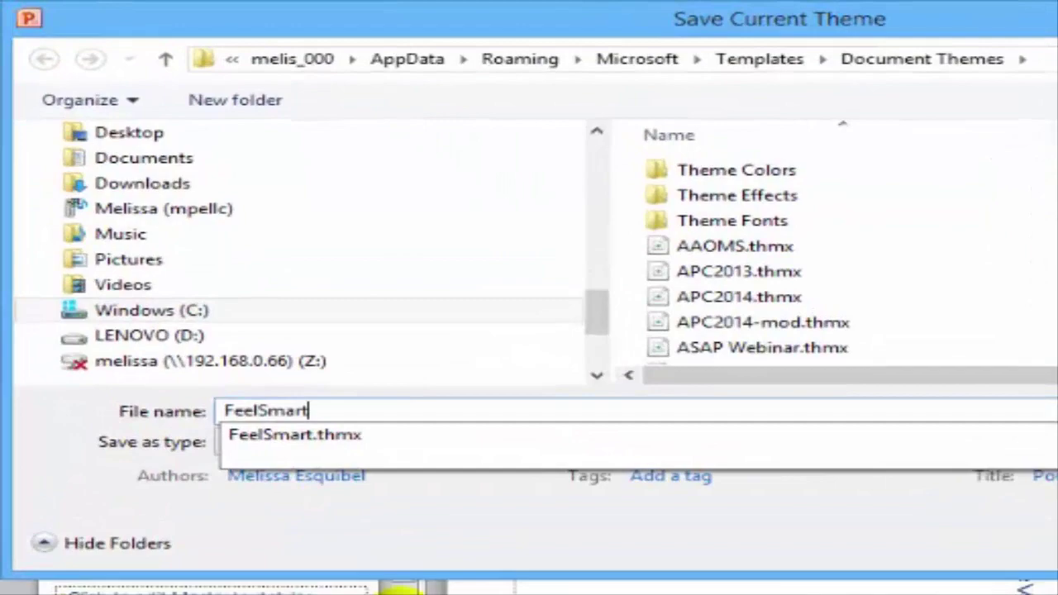
pyautogui.click(276, 447)
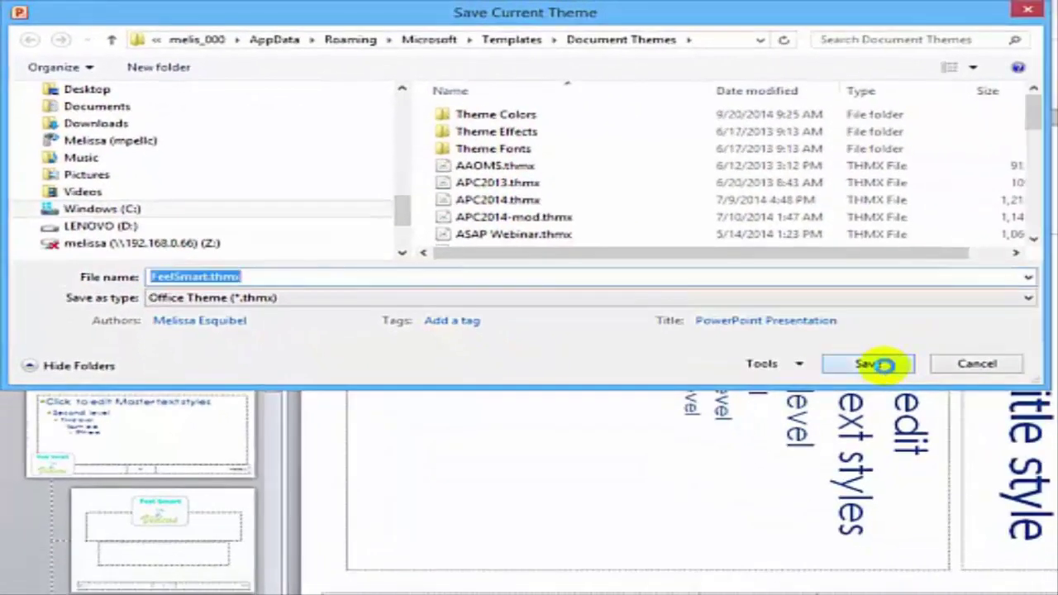
pyautogui.click(880, 368)
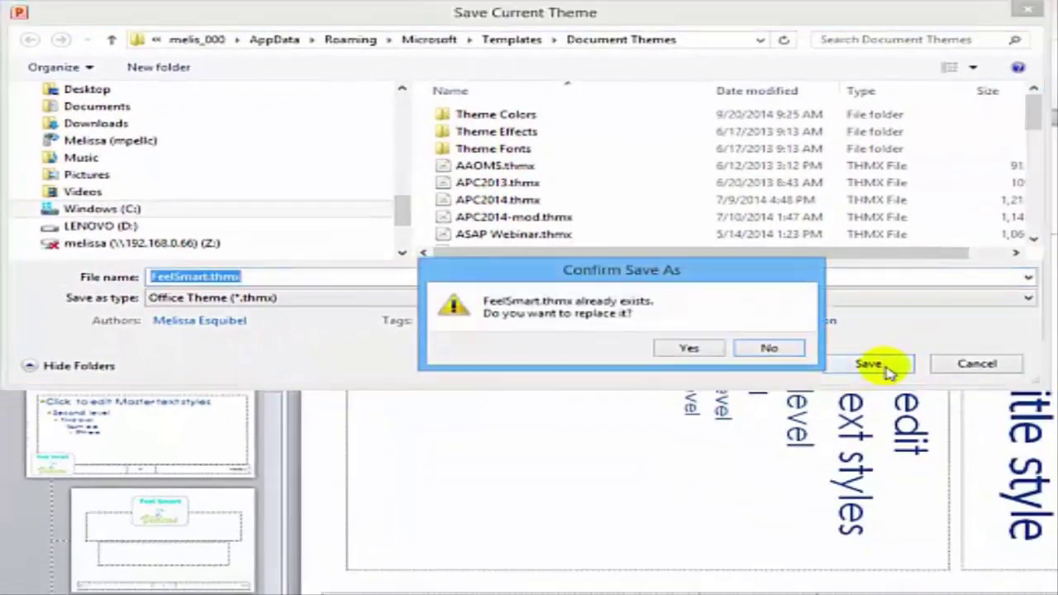
pyautogui.click(695, 349)
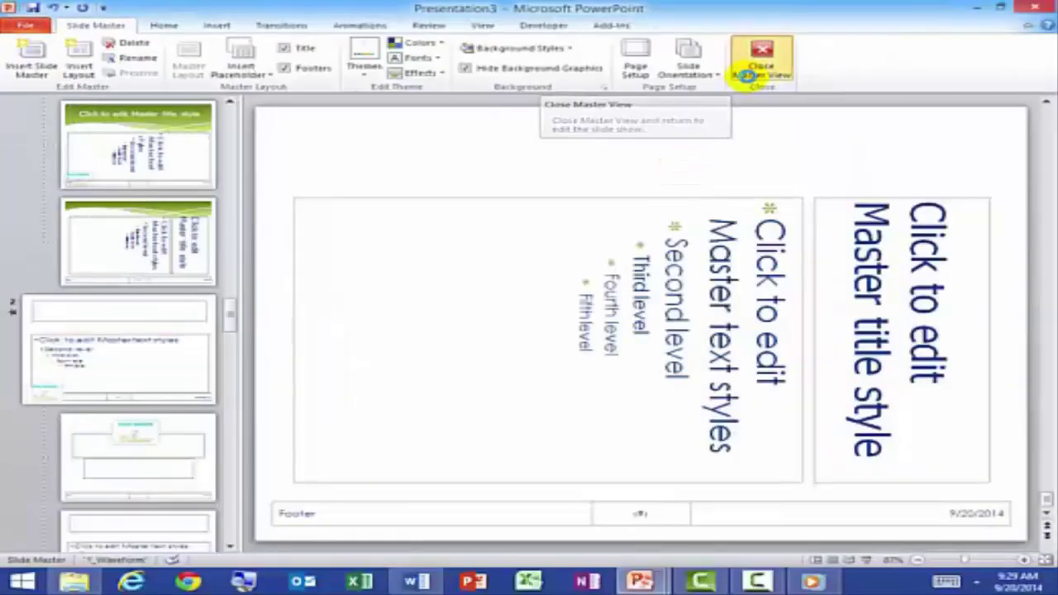
# Close Slide Master view and delete the larger loose Feel Smart Videos logo from the title slide.
pyautogui.click(760, 65)
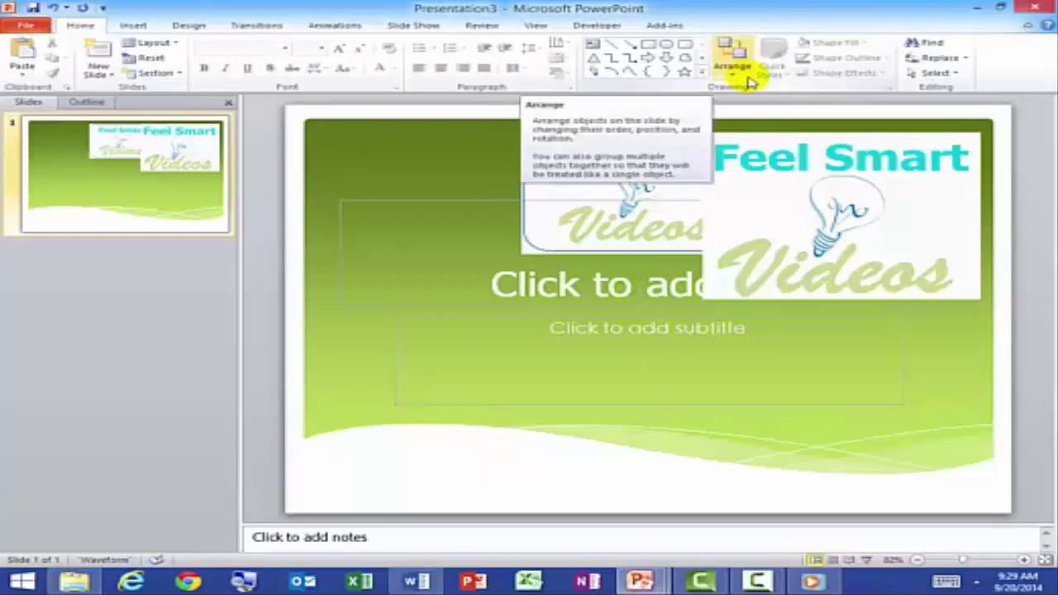
pyautogui.click(732, 217)
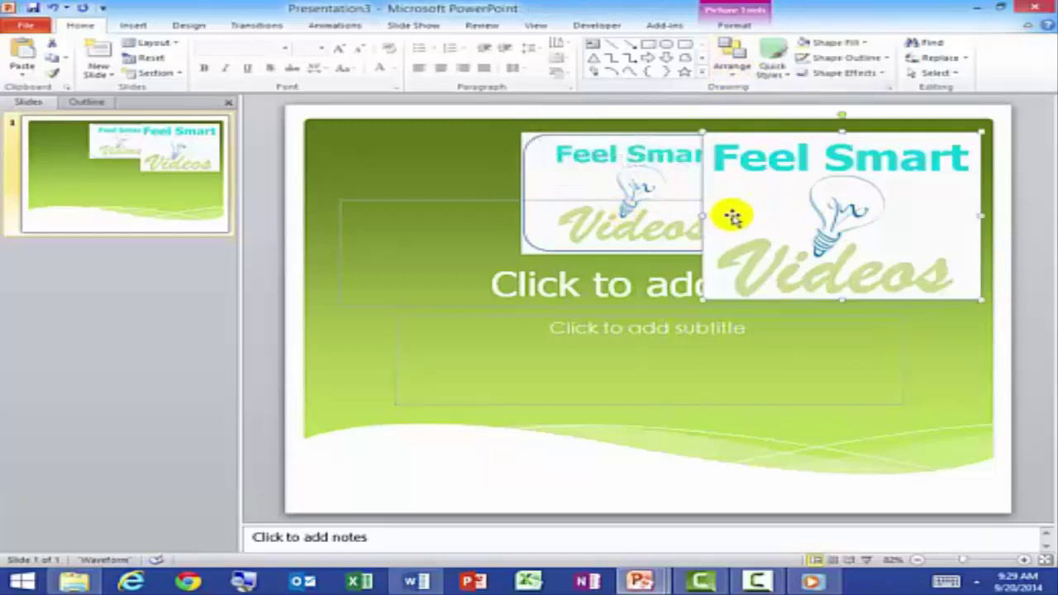
pyautogui.press('Delete')
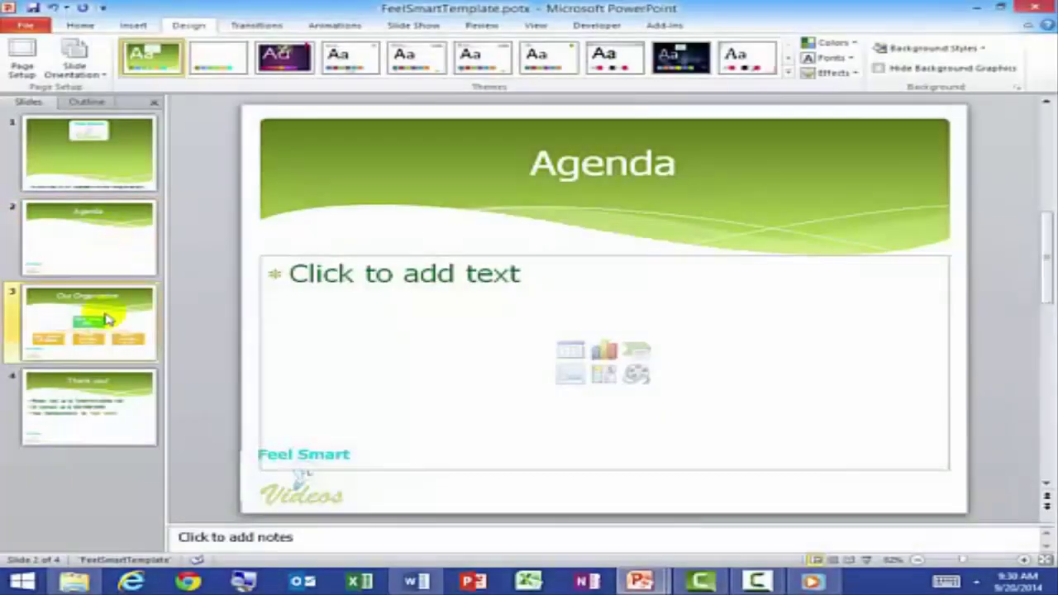
# Review slides 3 and 4 of the FeelSmartTemplate.potx file.
pyautogui.click(107, 320)
pyautogui.click(93, 402)
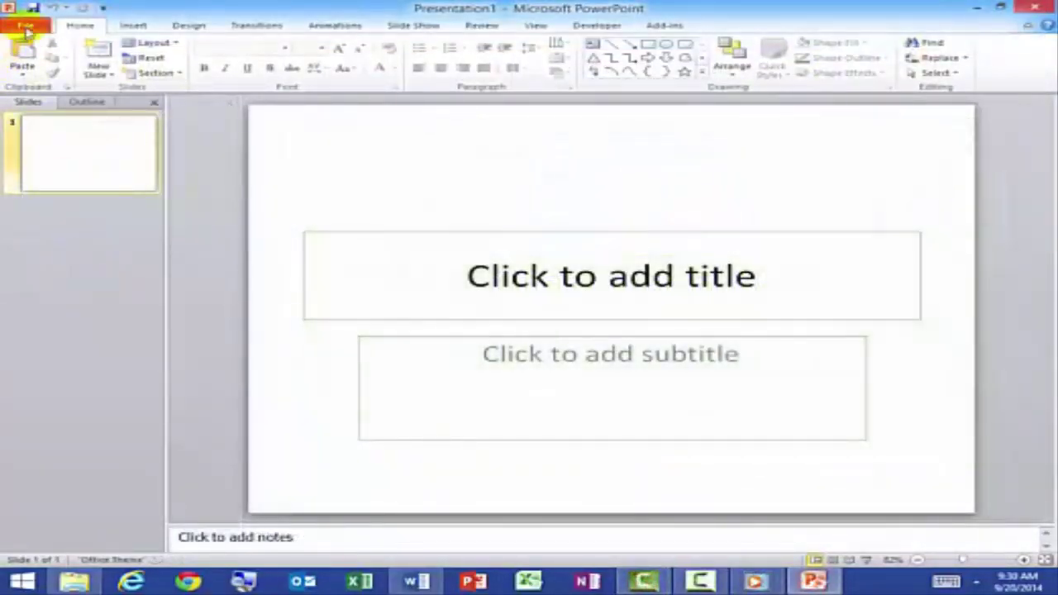
# Create a new presentation from the personal template FeelSmartTemplate.potx.
pyautogui.click(27, 29)
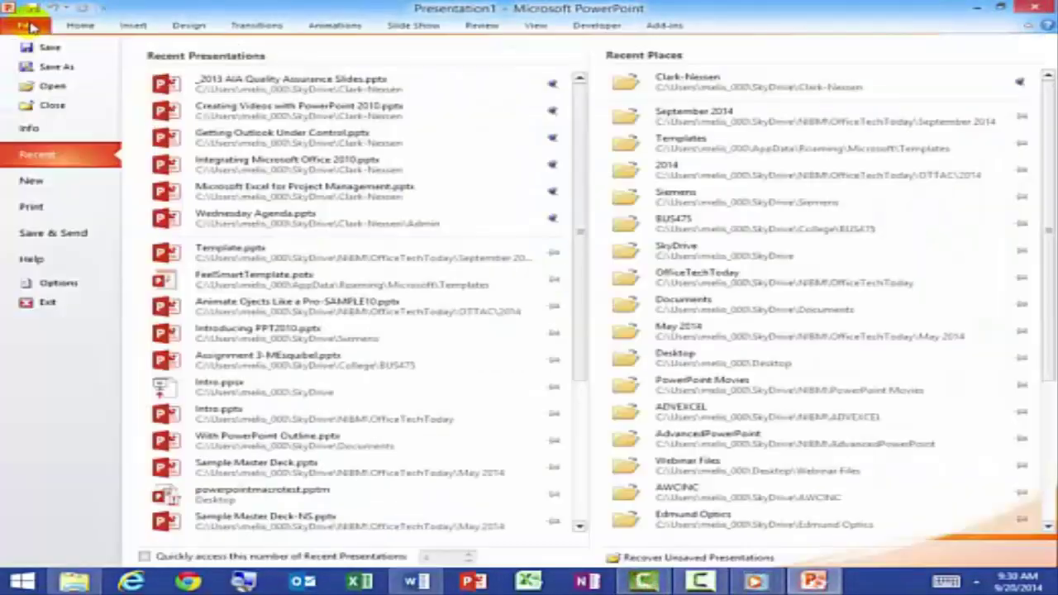
pyautogui.click(65, 182)
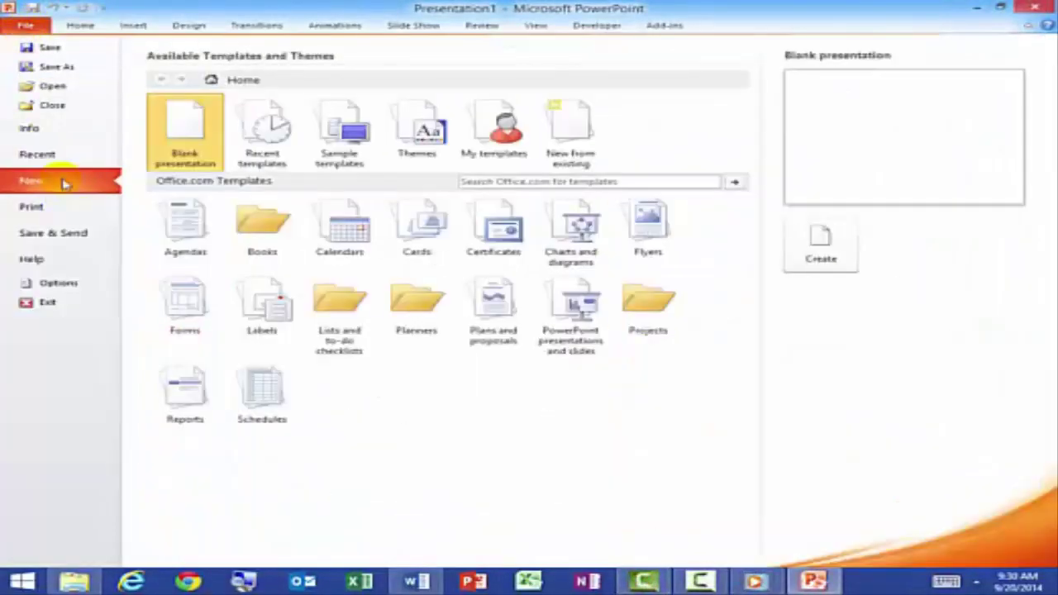
pyautogui.click(503, 130)
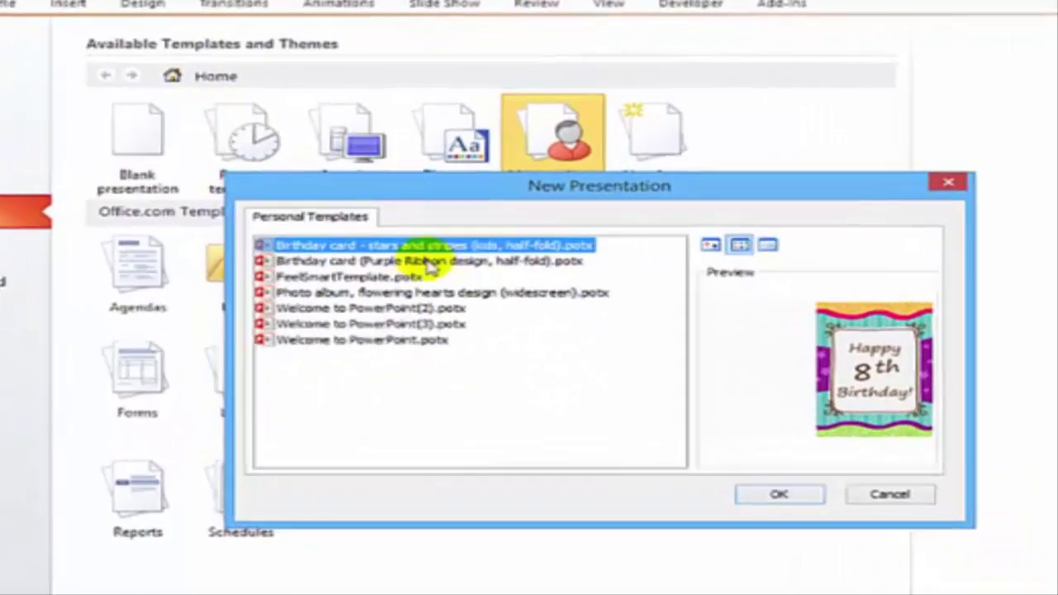
pyautogui.click(376, 239)
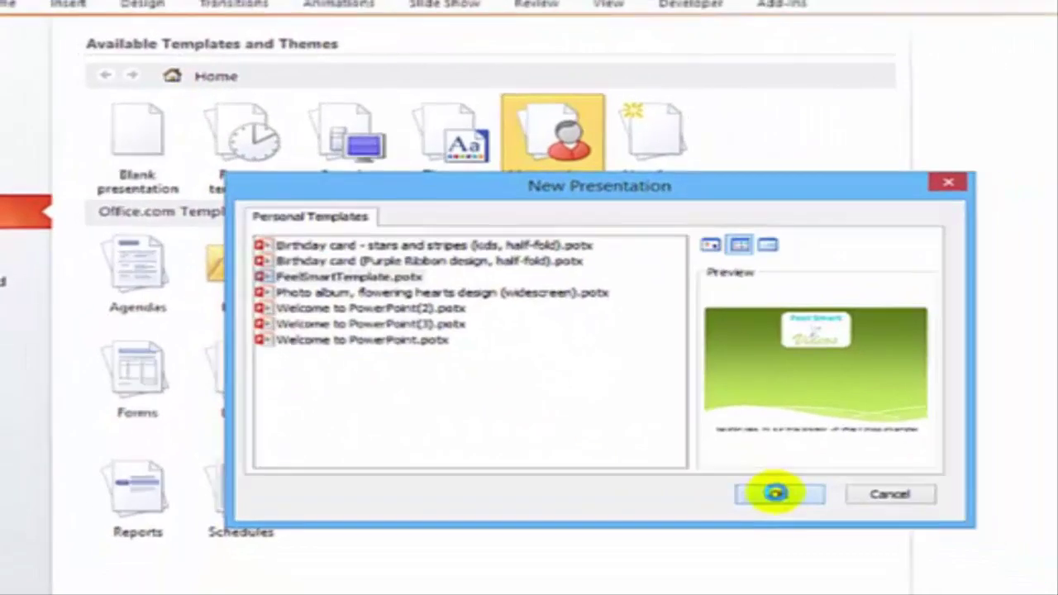
pyautogui.click(846, 554)
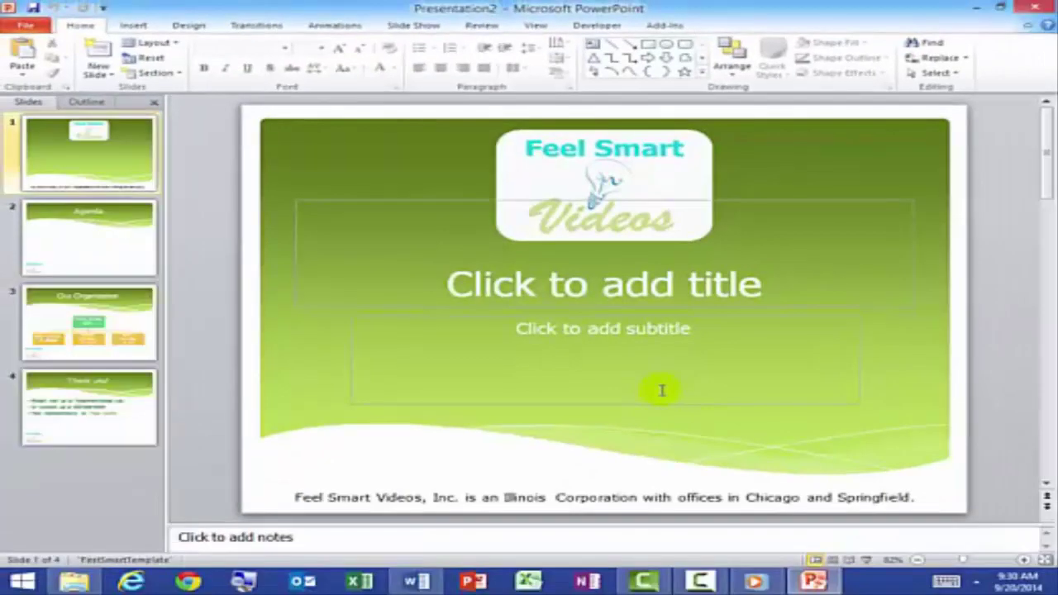
# Check the FeelSmartTemplate and Handouts layouts available for the title slide, leaving its layout as it is.
pyautogui.rightClick(137, 155)
pyautogui.moveTo(201, 309)
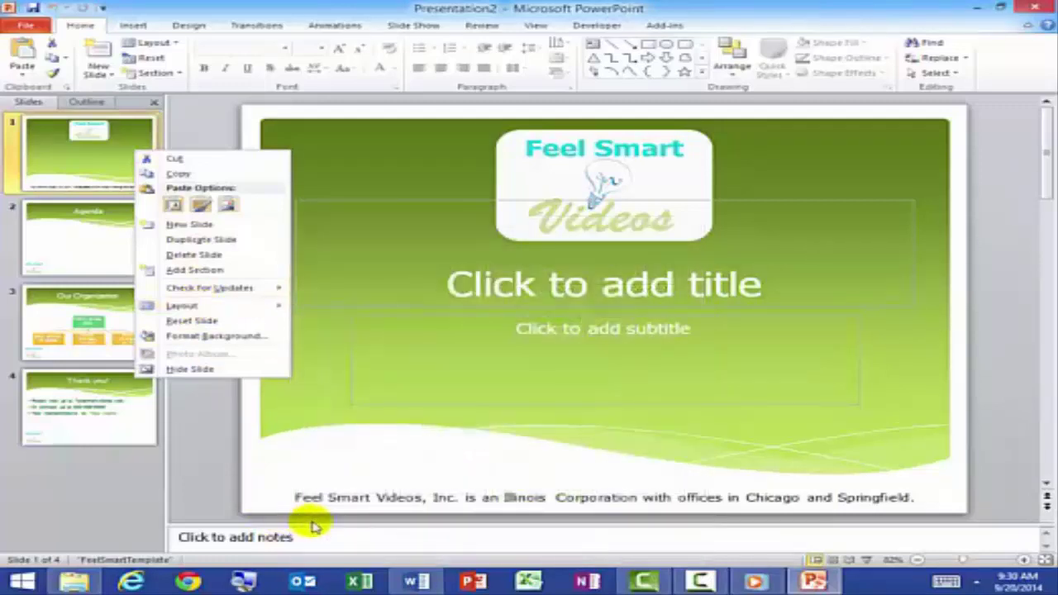
pyautogui.moveTo(240, 312)
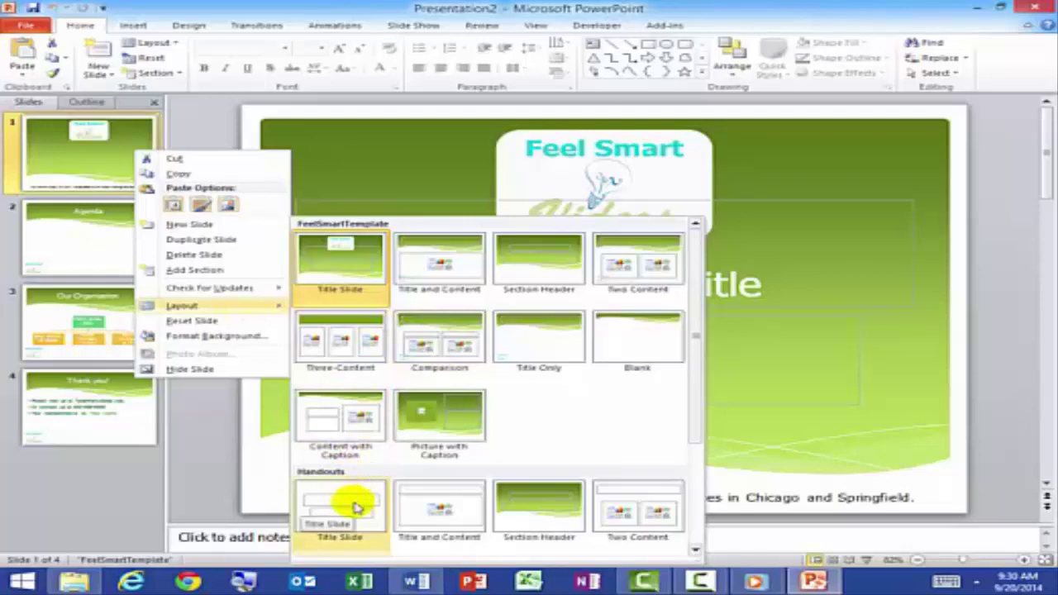
pyautogui.click(1000, 256)
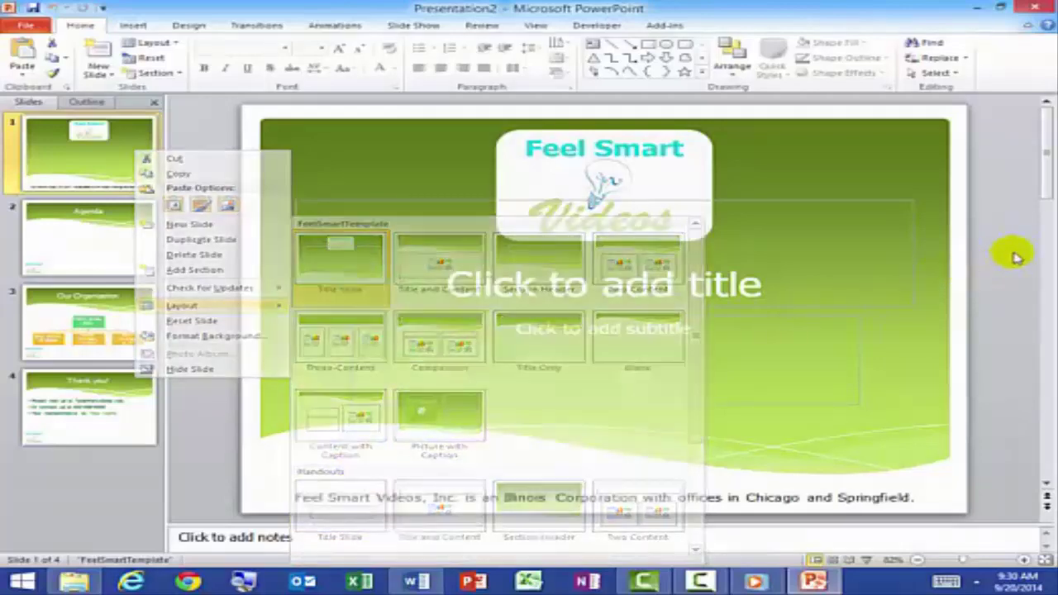